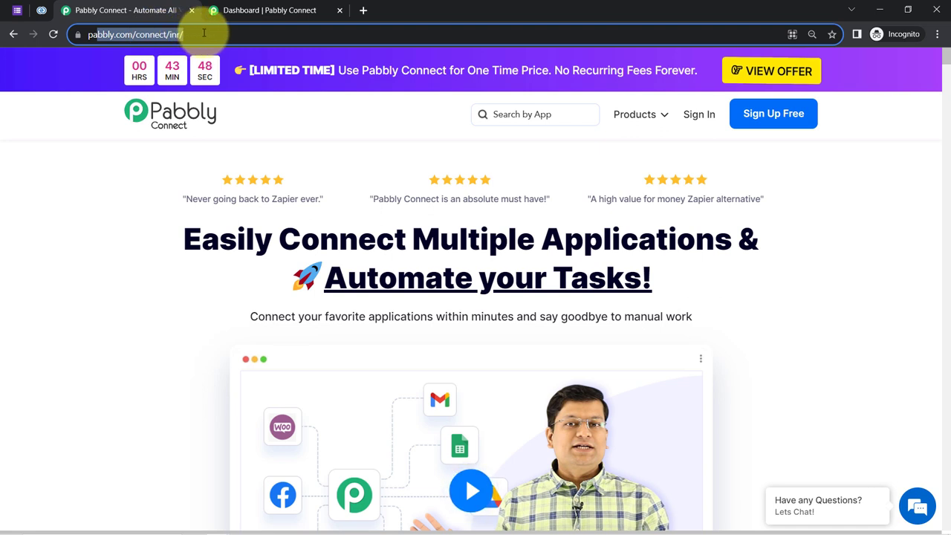
{"action": "left_click", "coordinate": [267, 10]}
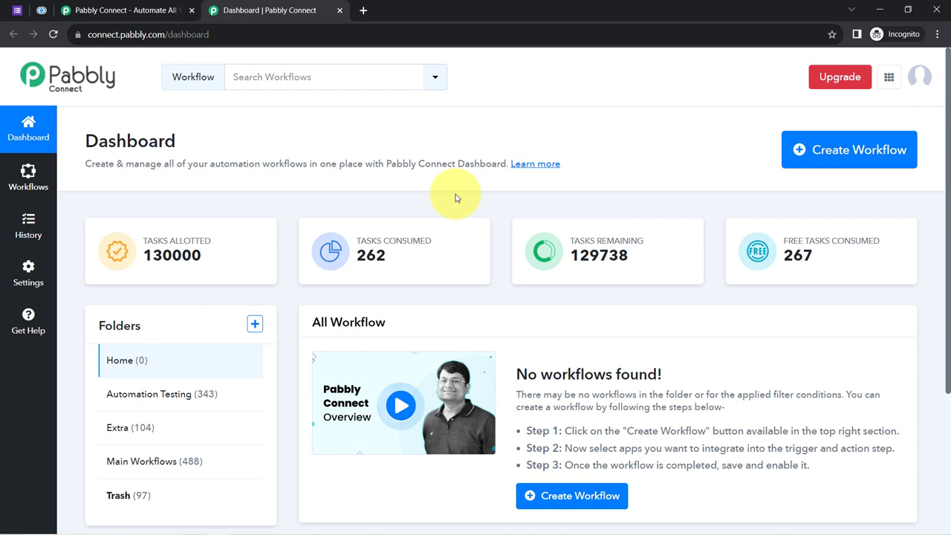
{"action": "left_click", "coordinate": [182, 9]}
{"action": "left_click", "coordinate": [255, 212]}
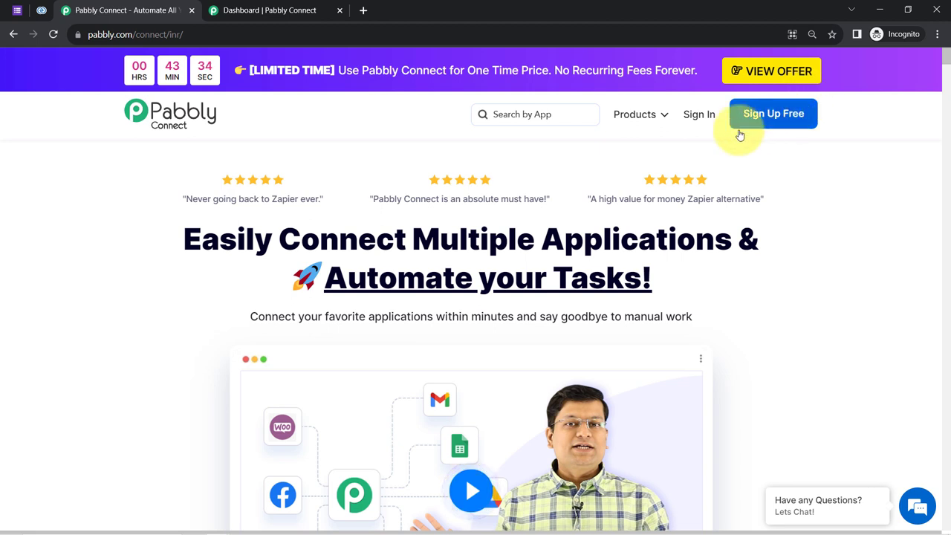
- Create a workflow named "Connect Google Forms & Zoho CRM with Pabbly Connect" in the Main Workflows folder from the Pabbly Connect dashboard
{"action": "left_click", "coordinate": [241, 8]}
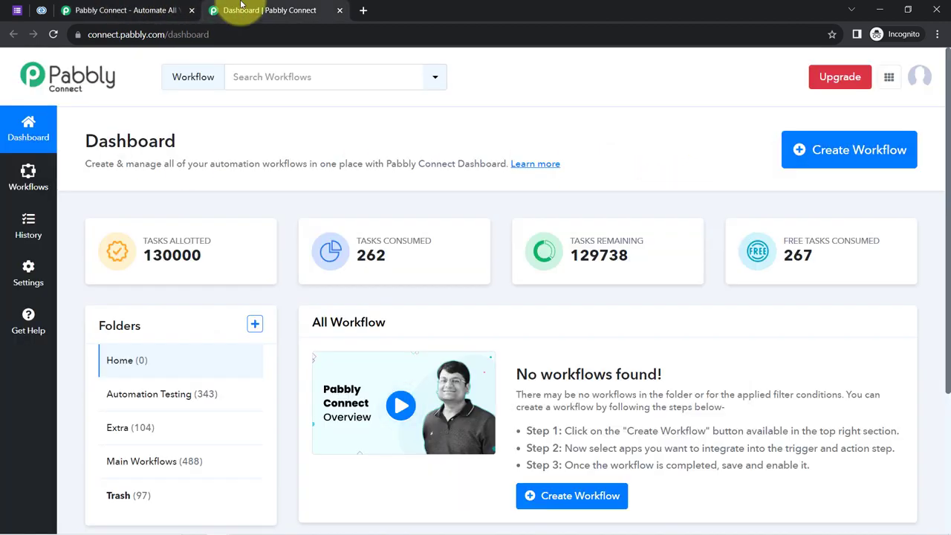
{"action": "double_click", "coordinate": [132, 139]}
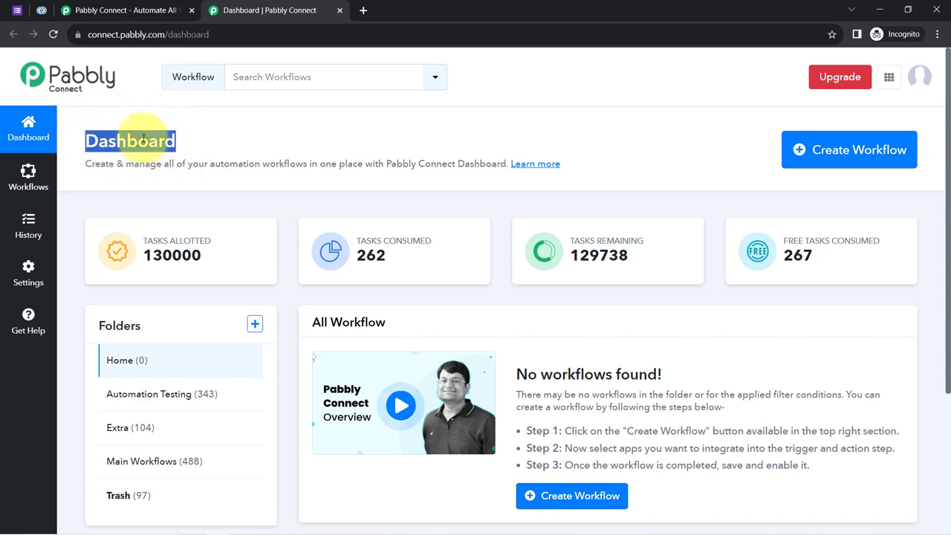
{"action": "left_click", "coordinate": [814, 156]}
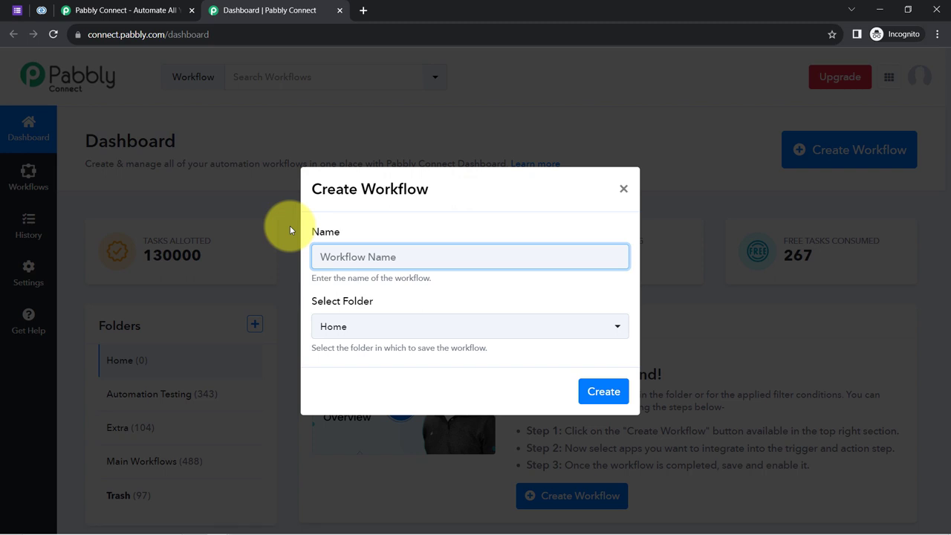
{"action": "type", "text": "Connect Google Forms & Zoho CRM with Pabbly Connect"}
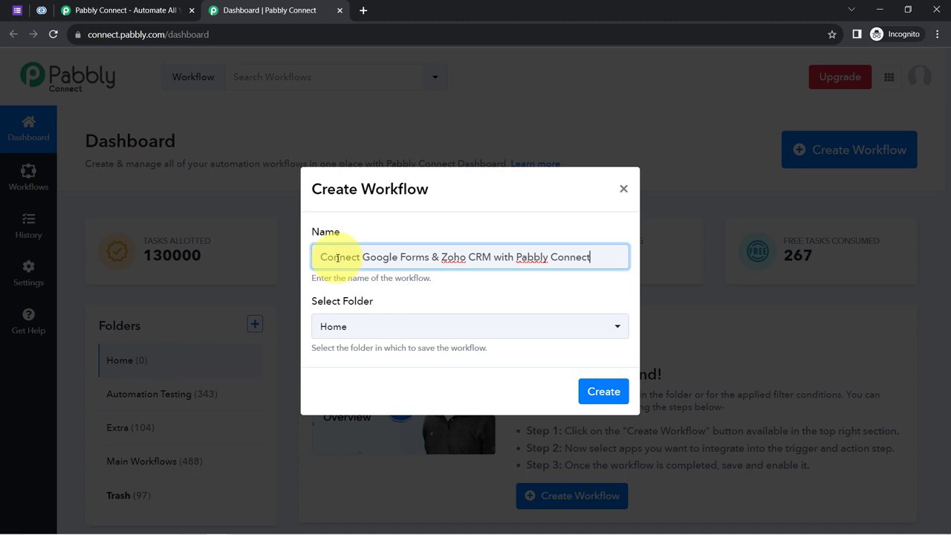
{"action": "left_click_drag", "start_coordinate": [381, 261], "coordinate": [476, 256]}
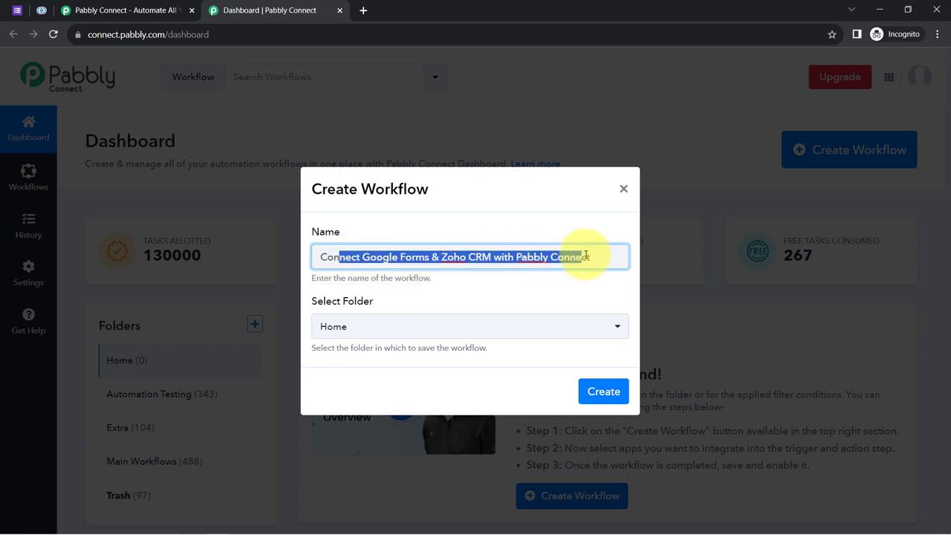
{"action": "left_click_drag", "start_coordinate": [322, 302], "coordinate": [363, 305]}
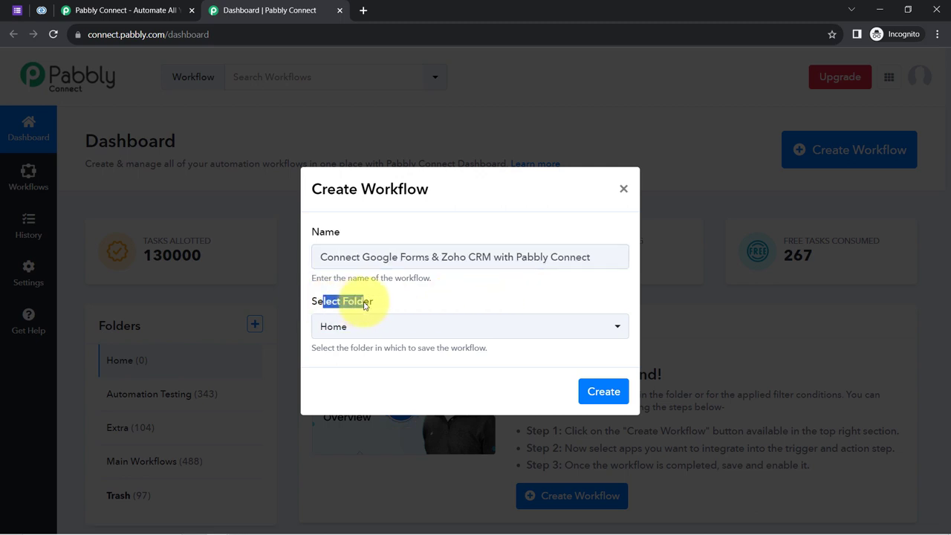
{"action": "left_click", "coordinate": [346, 327]}
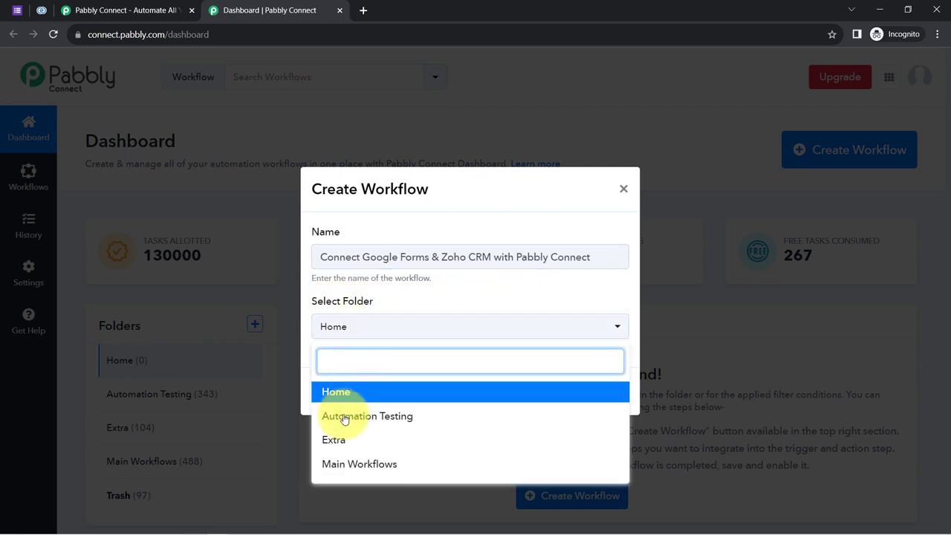
{"action": "left_click", "coordinate": [336, 459]}
{"action": "left_click", "coordinate": [594, 391]}
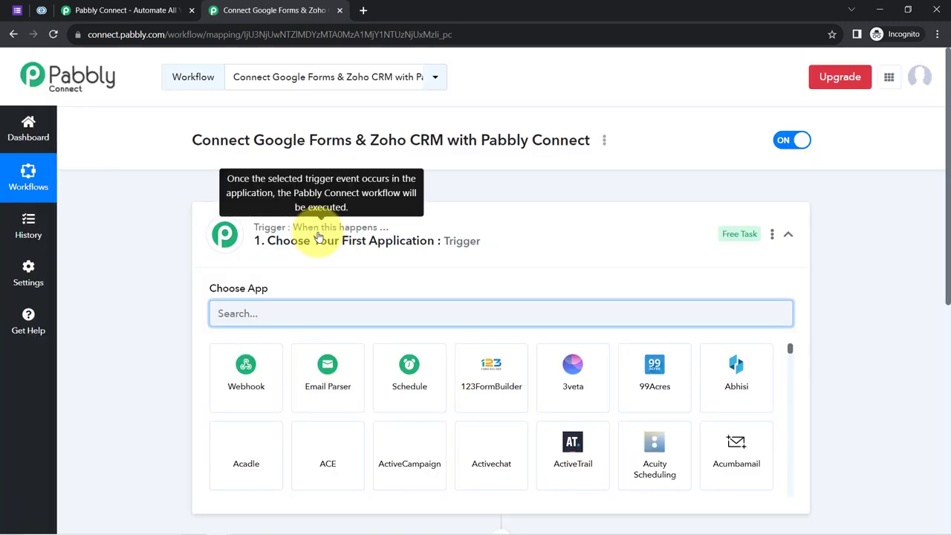
- Search the trigger's app list for "google form", "type", "jotf", "paper" and "sheet" to check the available form and sheet apps
{"action": "left_click", "coordinate": [326, 239]}
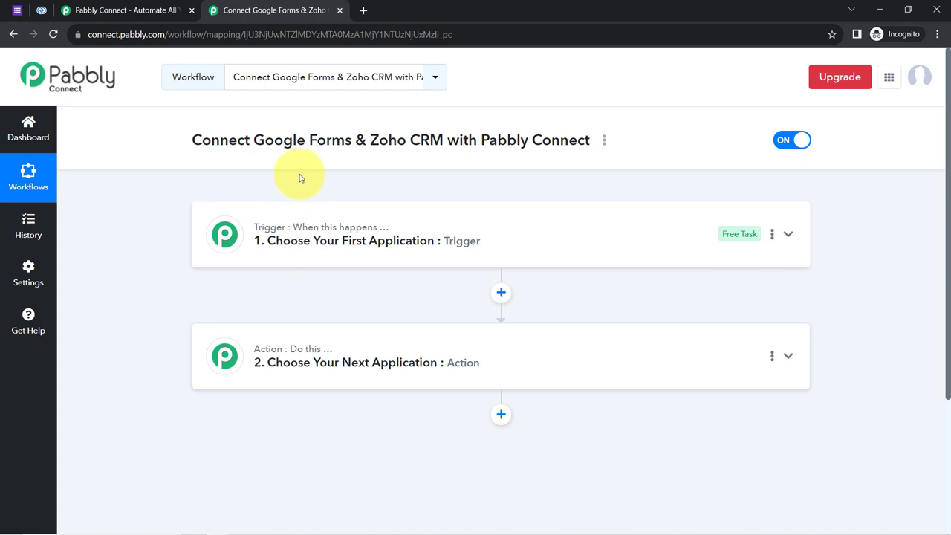
{"action": "mouse_move", "coordinate": [398, 242]}
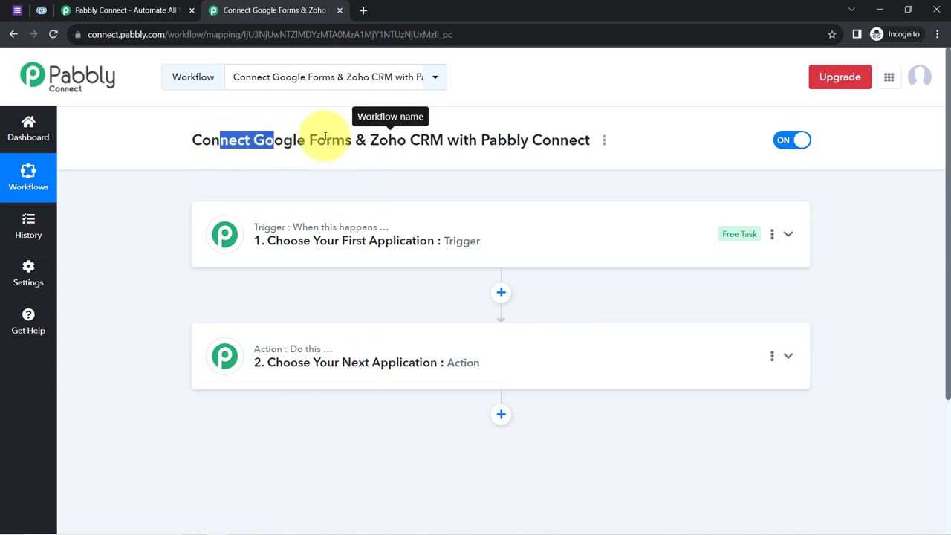
{"action": "left_click", "coordinate": [276, 253]}
{"action": "type", "text": "google form"}
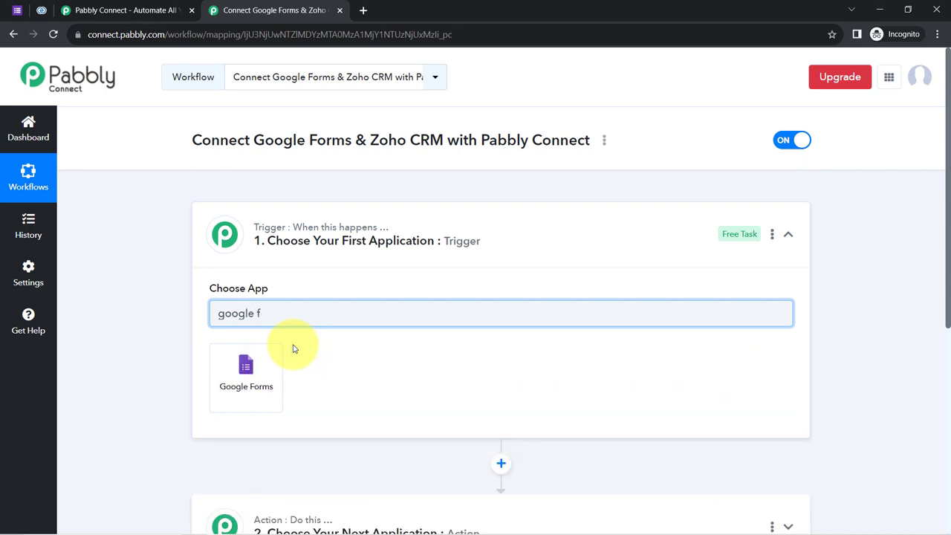
{"action": "key", "text": "BackSpace"}
{"action": "key", "text": "BackSpace"}
{"action": "key", "text": "BackSpace"}
{"action": "key", "text": "BackSpace"}
{"action": "key", "text": "BackSpace"}
{"action": "key", "text": "BackSpace"}
{"action": "key", "text": "BackSpace"}
{"action": "key", "text": "BackSpace"}
{"action": "type", "text": "ty"}
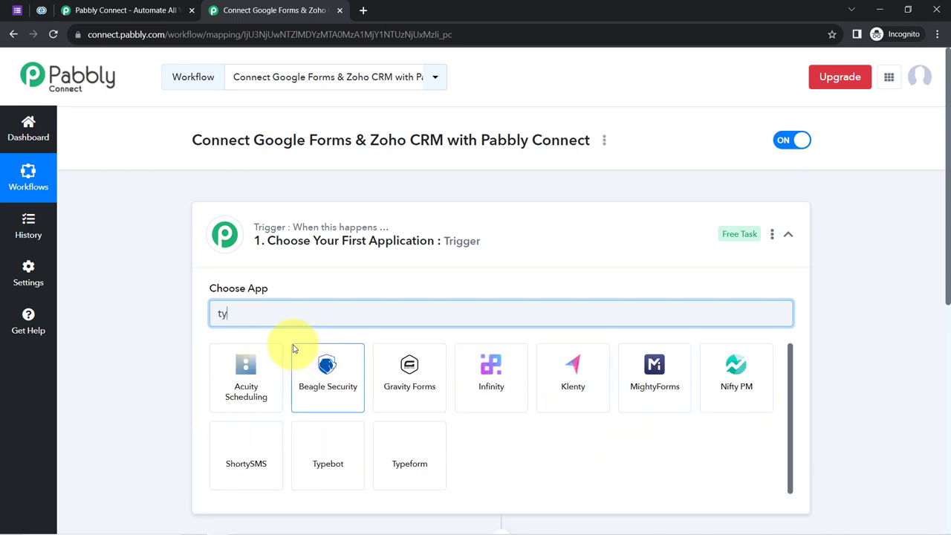
{"action": "type", "text": "pe"}
{"action": "key", "text": "BackSpace"}
{"action": "key", "text": "BackSpace"}
{"action": "key", "text": "BackSpace"}
{"action": "type", "text": "jotf"}
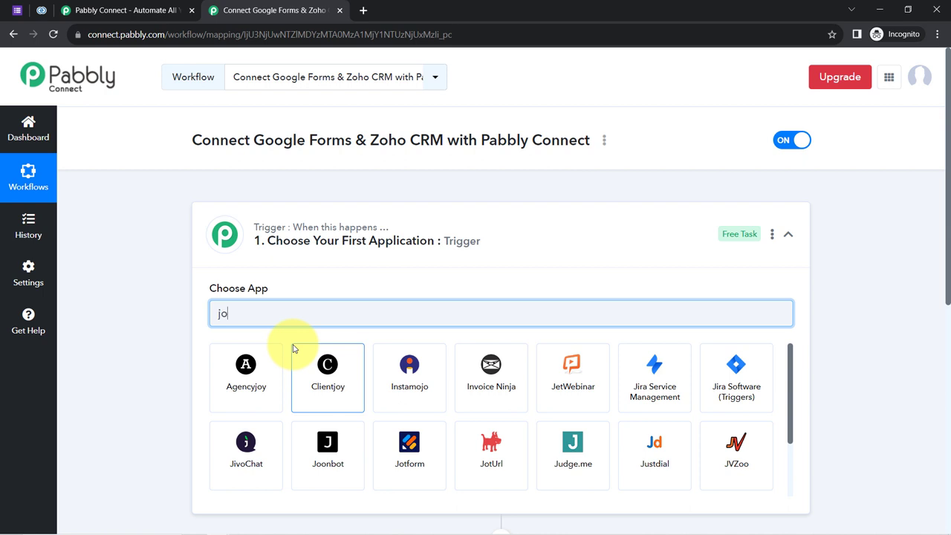
{"action": "key", "text": "BackSpace"}
{"action": "key", "text": "BackSpace"}
{"action": "key", "text": "BackSpace"}
{"action": "key", "text": "BackSpace"}
{"action": "type", "text": "paper"}
{"action": "key", "text": "BackSpace"}
{"action": "key", "text": "BackSpace"}
{"action": "key", "text": "BackSpace"}
{"action": "key", "text": "BackSpace"}
{"action": "key", "text": "BackSpace"}
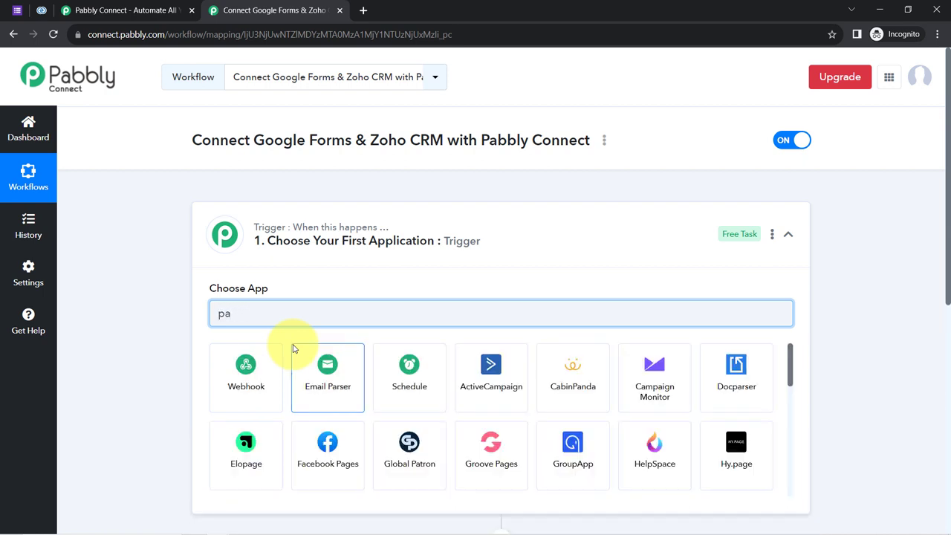
{"action": "type", "text": "sheet"}
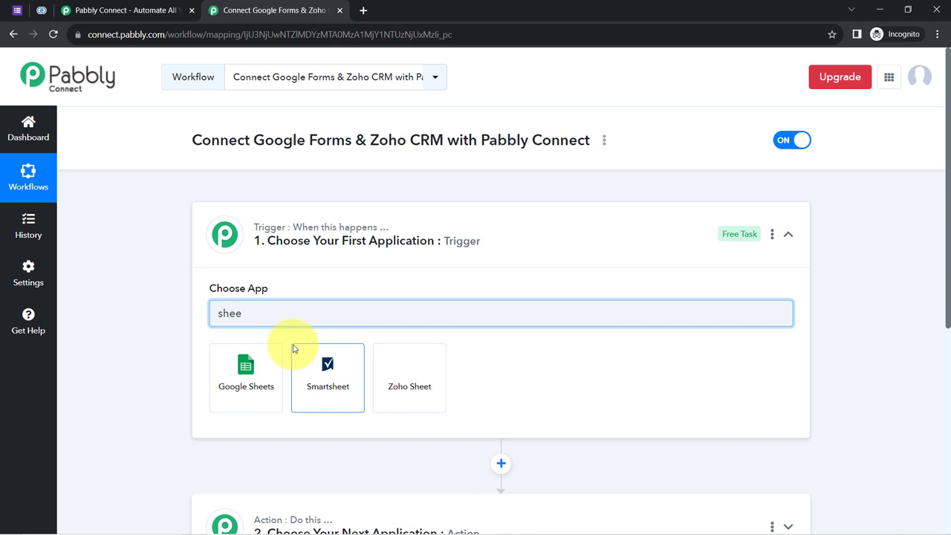
{"action": "key", "text": "BackSpace"}
{"action": "key", "text": "BackSpace"}
{"action": "key", "text": "BackSpace"}
{"action": "key", "text": "BackSpace"}
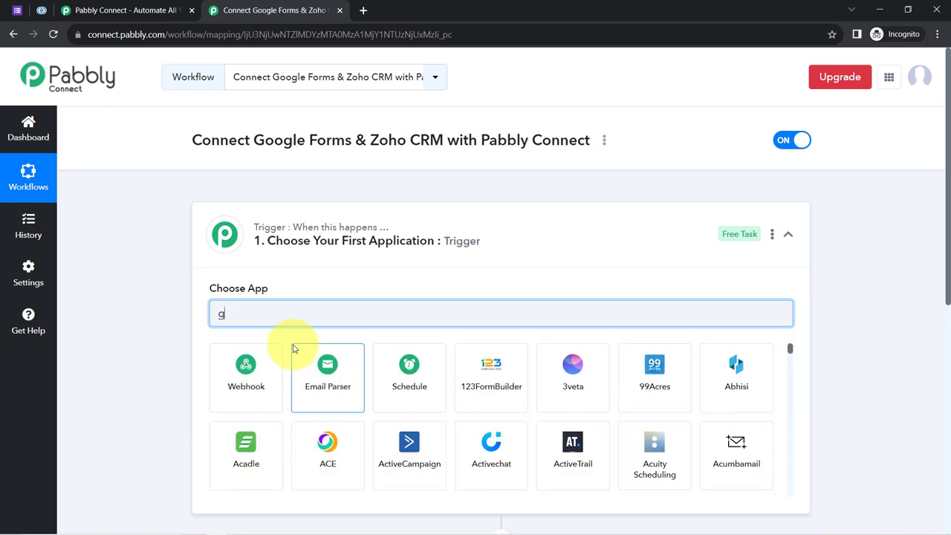
- Find Google Forms with the search "google form" and choose it as the workflow's trigger app
{"action": "type", "text": "googlef"}
{"action": "key", "text": "BackSpace"}
{"action": "type", "text": "form"}
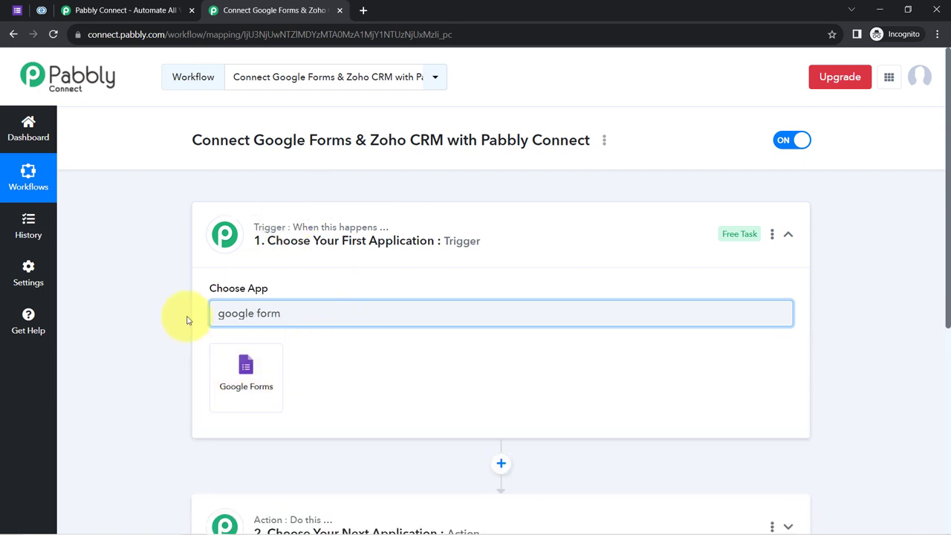
{"action": "left_click", "coordinate": [250, 364]}
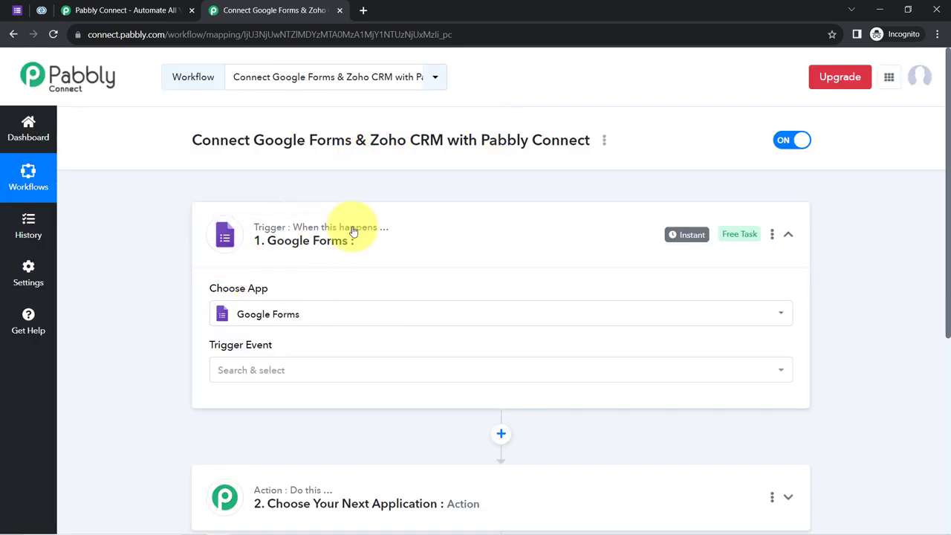
- Search the action step's app list for "zoho crm", "sales" and "hubs" to check the available CRM apps
{"action": "left_click_drag", "start_coordinate": [370, 140], "coordinate": [447, 139]}
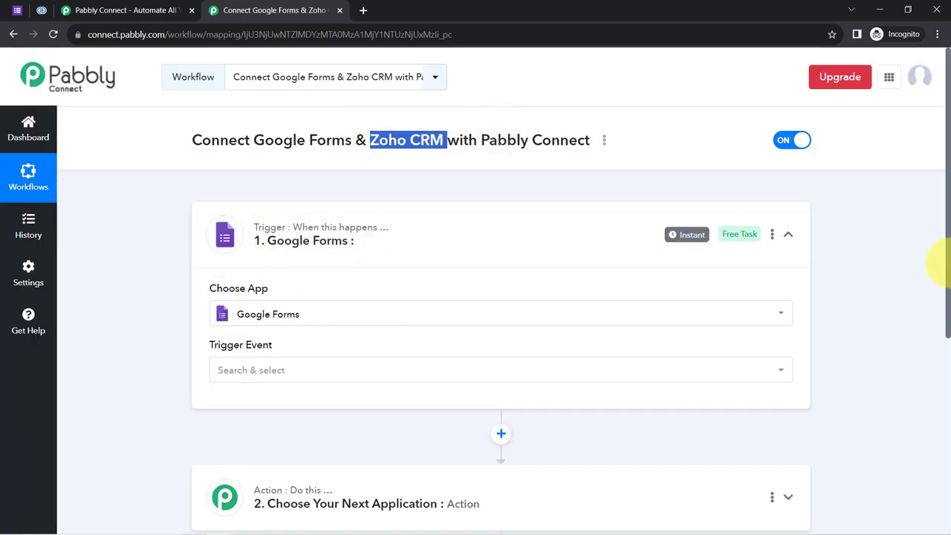
{"action": "left_click_drag", "start_coordinate": [949, 248], "coordinate": [937, 378]}
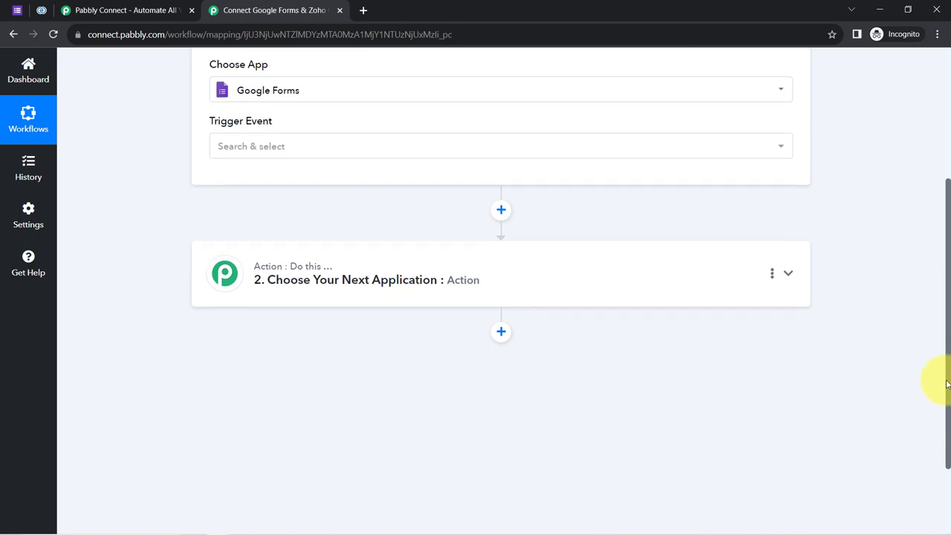
{"action": "left_click", "coordinate": [326, 275]}
{"action": "left_click", "coordinate": [257, 346]}
{"action": "type", "text": "zoho crm"}
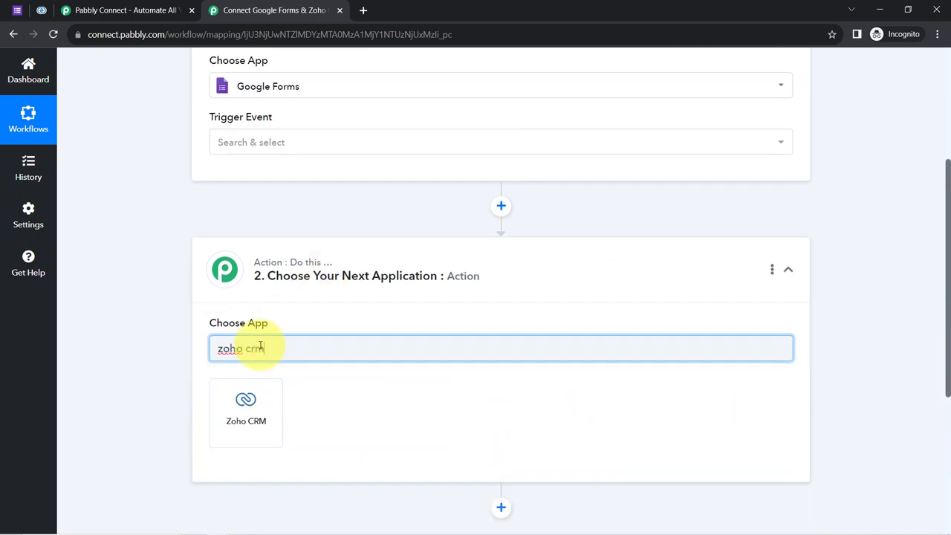
{"action": "key", "text": "BackSpace"}
{"action": "key", "text": "BackSpace"}
{"action": "key", "text": "BackSpace"}
{"action": "key", "text": "BackSpace"}
{"action": "key", "text": "BackSpace"}
{"action": "key", "text": "BackSpace"}
{"action": "type", "text": "sales"}
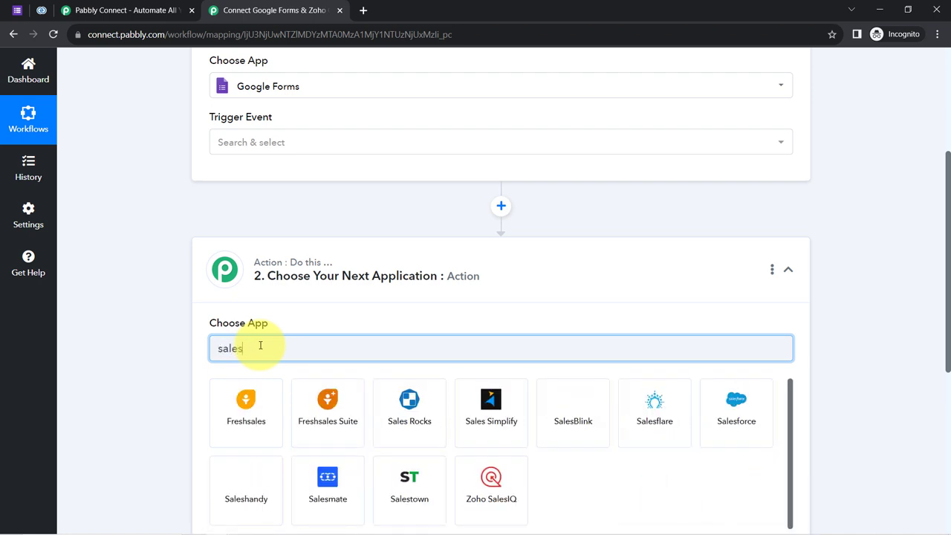
{"action": "type", "text": "s"}
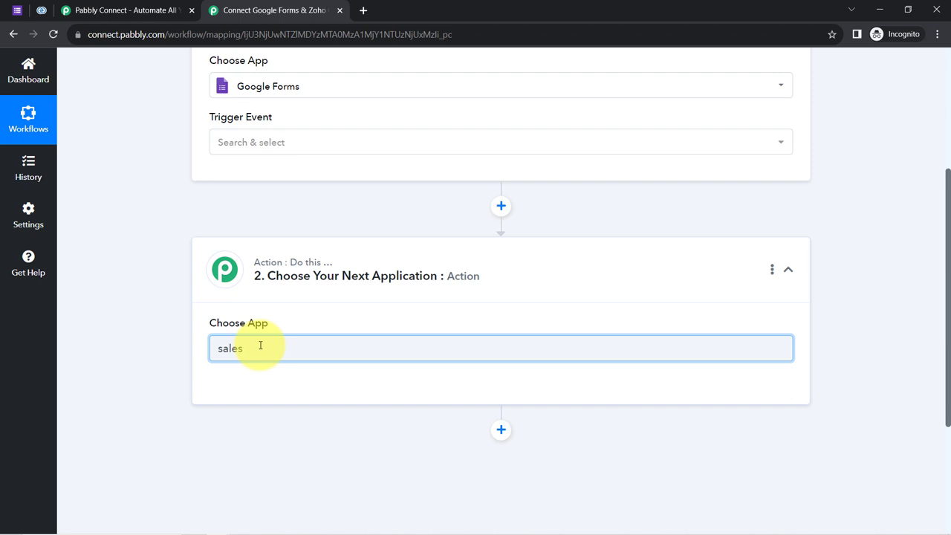
{"action": "type", "text": "f"}
{"action": "key", "text": "BackSpace"}
{"action": "key", "text": "BackSpace"}
{"action": "key", "text": "BackSpace"}
{"action": "key", "text": "BackSpace"}
{"action": "key", "text": "BackSpace"}
{"action": "key", "text": "BackSpace"}
{"action": "type", "text": "hubs"}
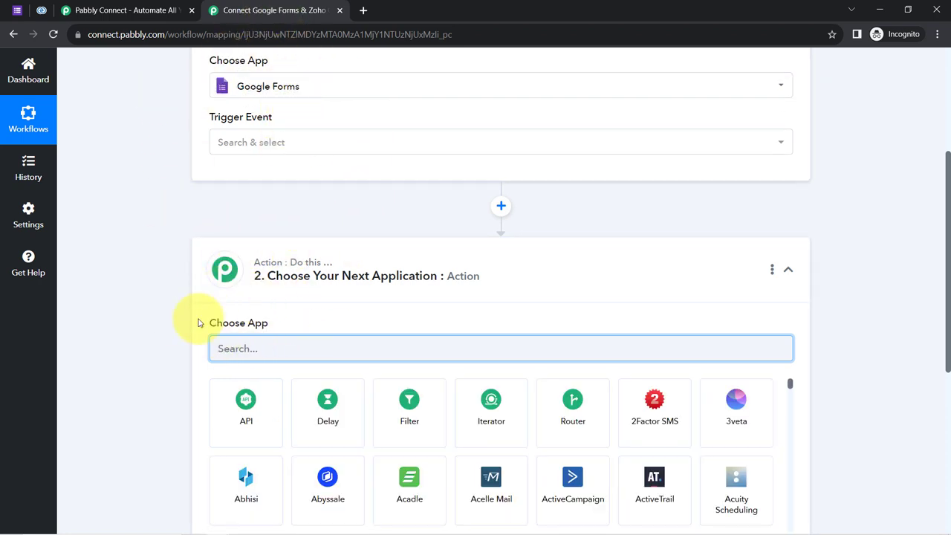
- Choose Zoho CRM as the action app and collapse both the trigger and action steps
{"action": "type", "text": "zoho cr"}
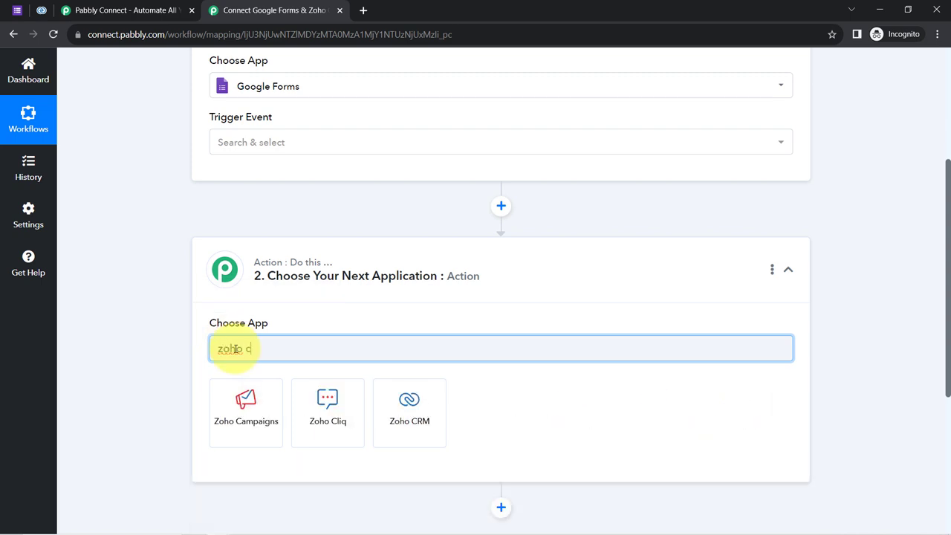
{"action": "left_click", "coordinate": [238, 416]}
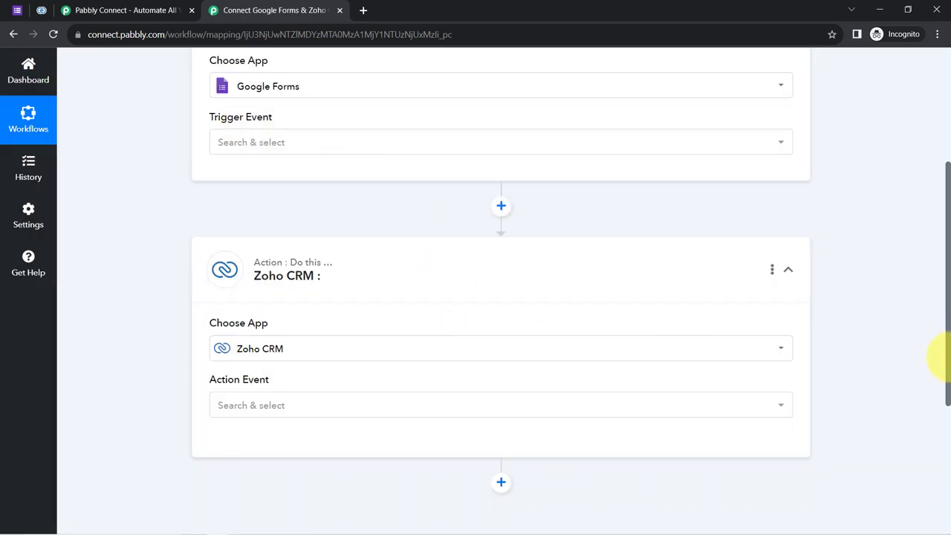
{"action": "left_click_drag", "start_coordinate": [943, 360], "coordinate": [934, 212]}
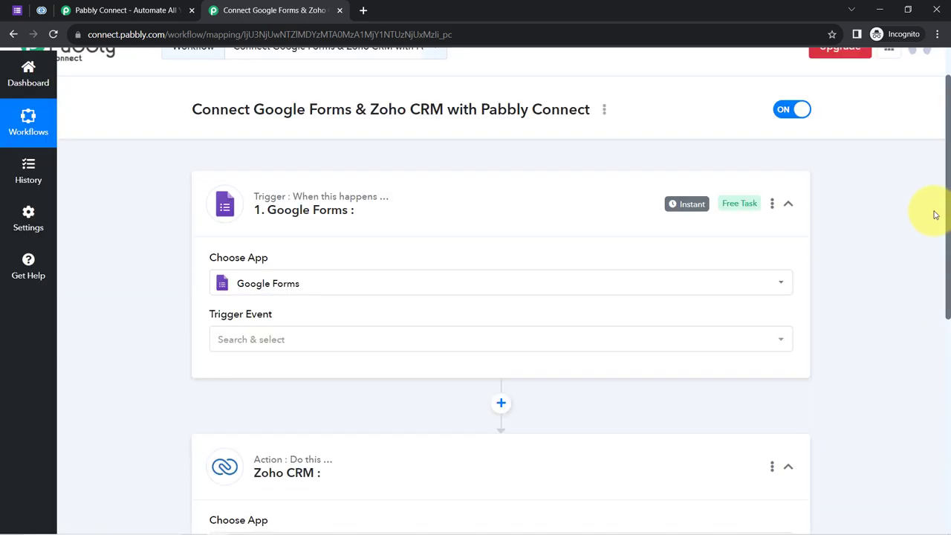
{"action": "left_click", "coordinate": [260, 245]}
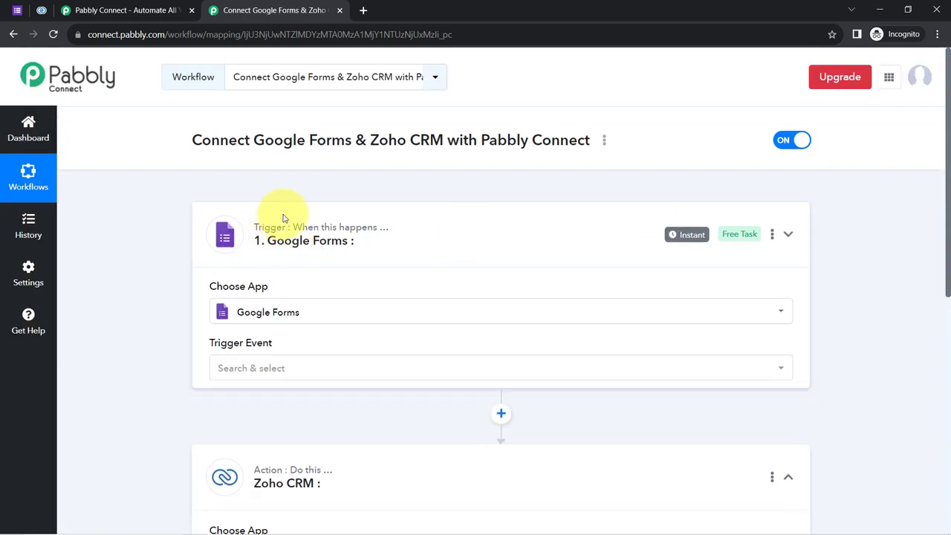
{"action": "left_click", "coordinate": [272, 354]}
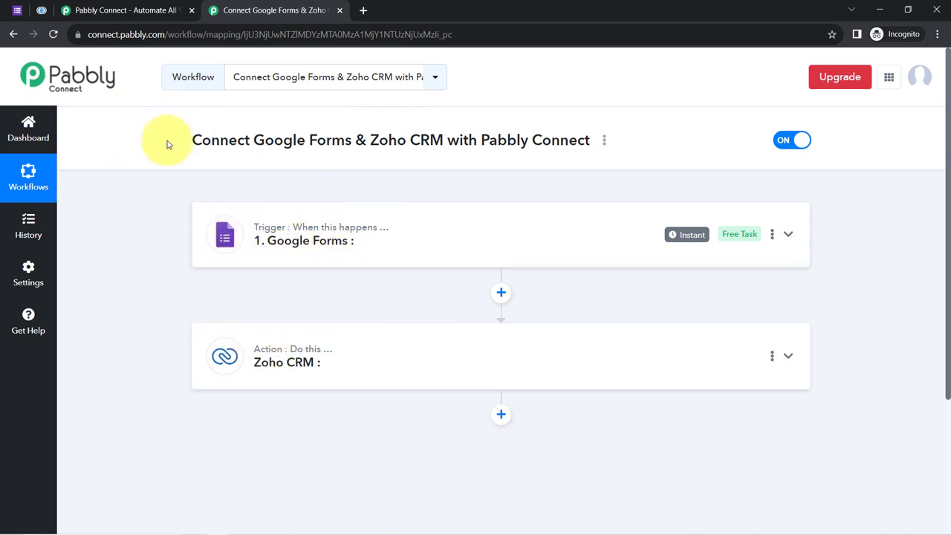
- Expand the Google Forms trigger and set its trigger event to New Response Received
{"action": "left_click", "coordinate": [271, 239]}
{"action": "left_click", "coordinate": [248, 373]}
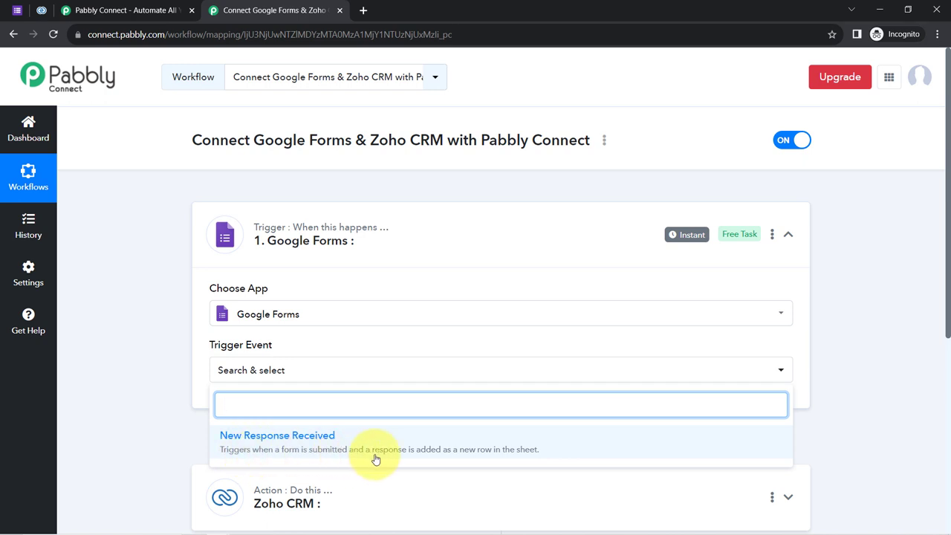
{"action": "left_click", "coordinate": [432, 440]}
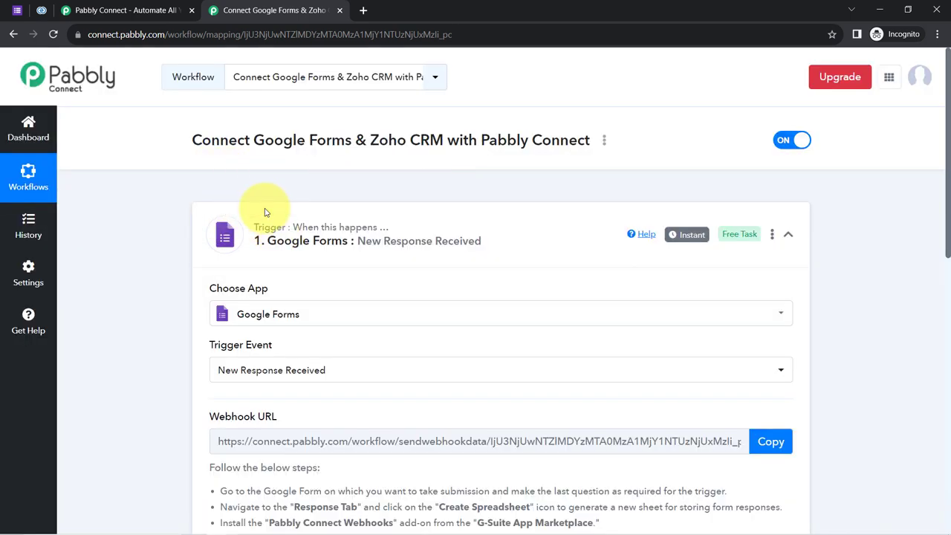
- Link the Event Registration form's responses to a new spreadsheet and pin that spreadsheet's browser tab
{"action": "left_click", "coordinate": [18, 10]}
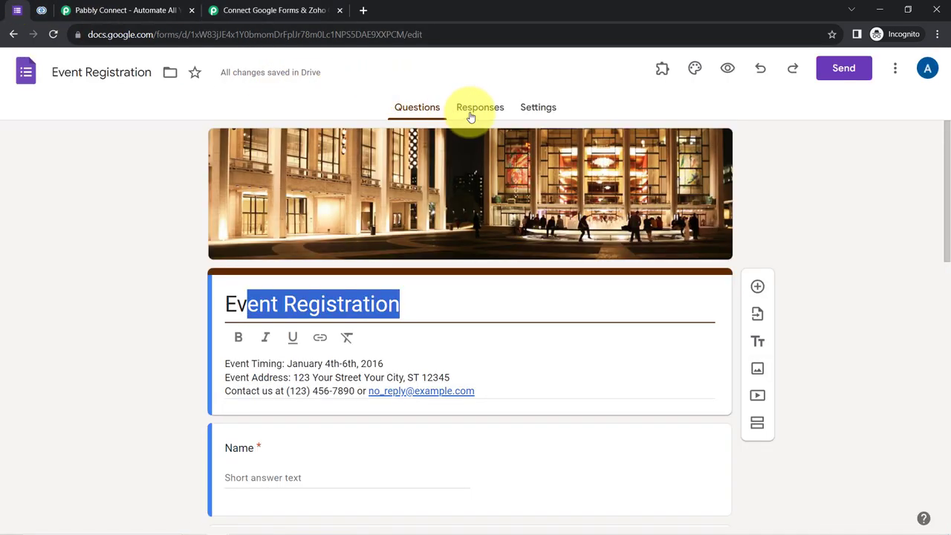
{"action": "left_click", "coordinate": [496, 114]}
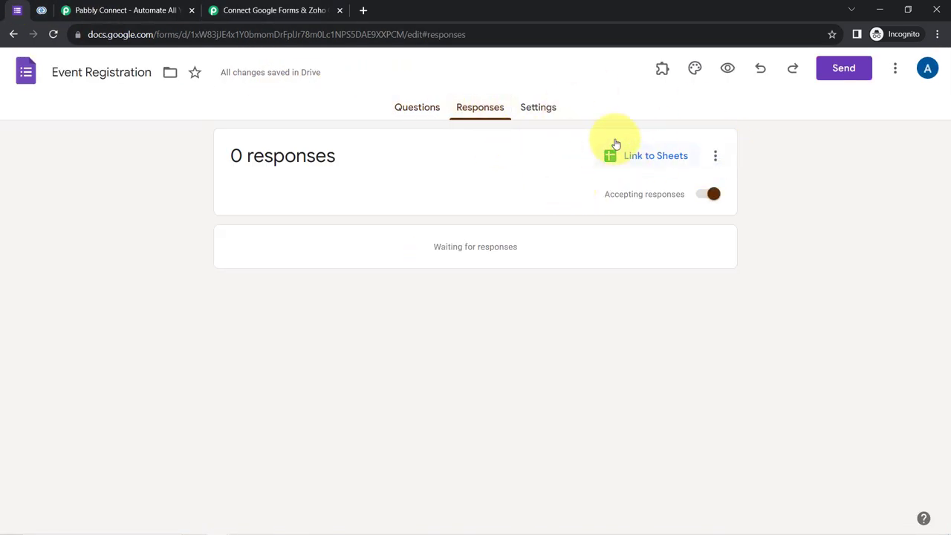
{"action": "left_click", "coordinate": [637, 154]}
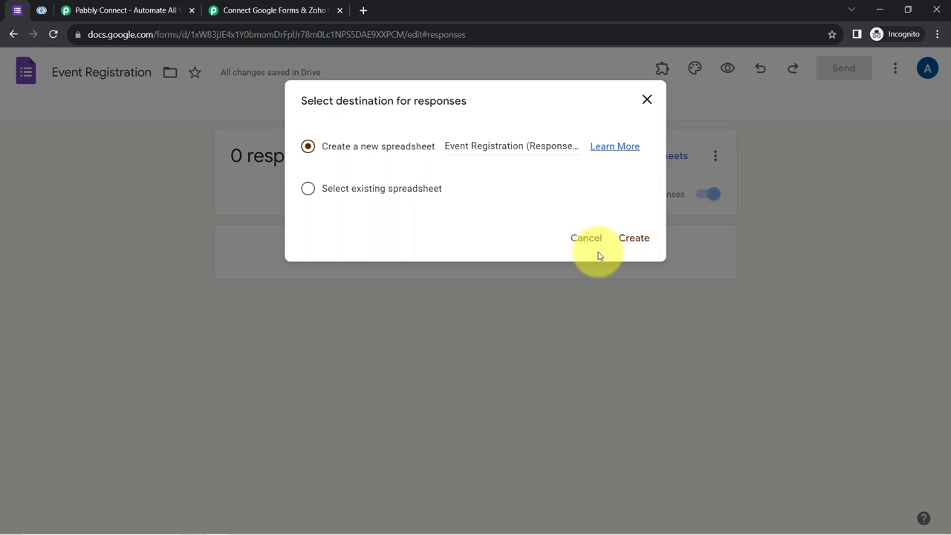
{"action": "left_click", "coordinate": [633, 236]}
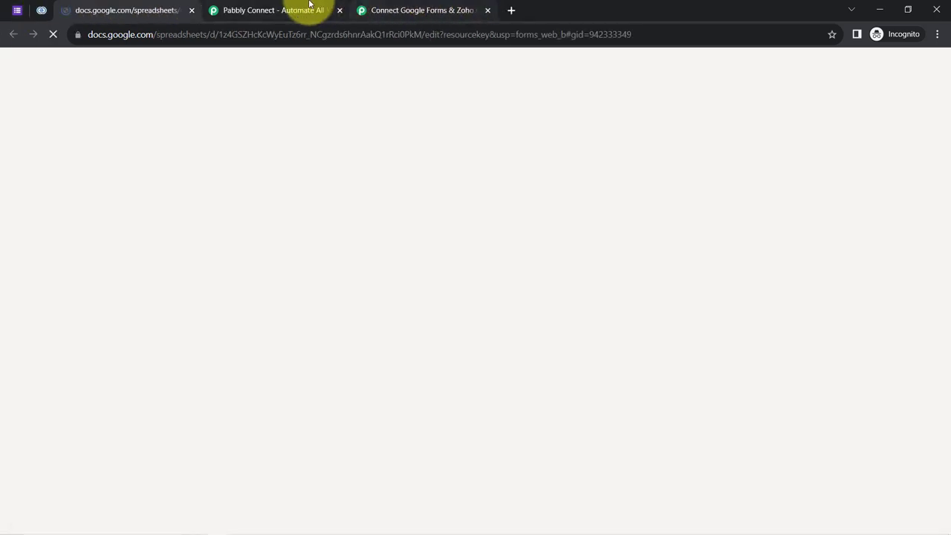
{"action": "right_click", "coordinate": [66, 6]}
{"action": "left_click", "coordinate": [90, 96]}
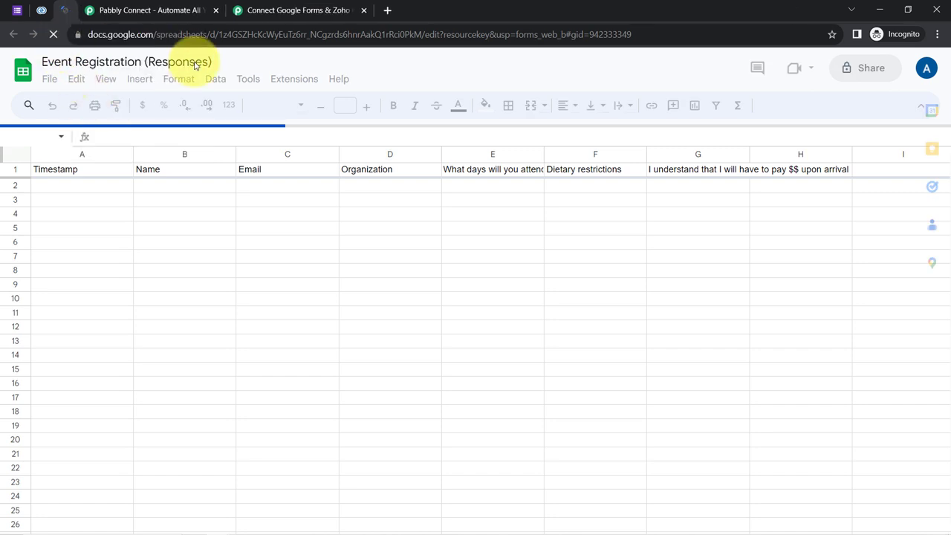
- Enlarge the browser page zoom and set the response spreadsheet's own zoom to 125%
{"action": "left_click", "coordinate": [937, 35]}
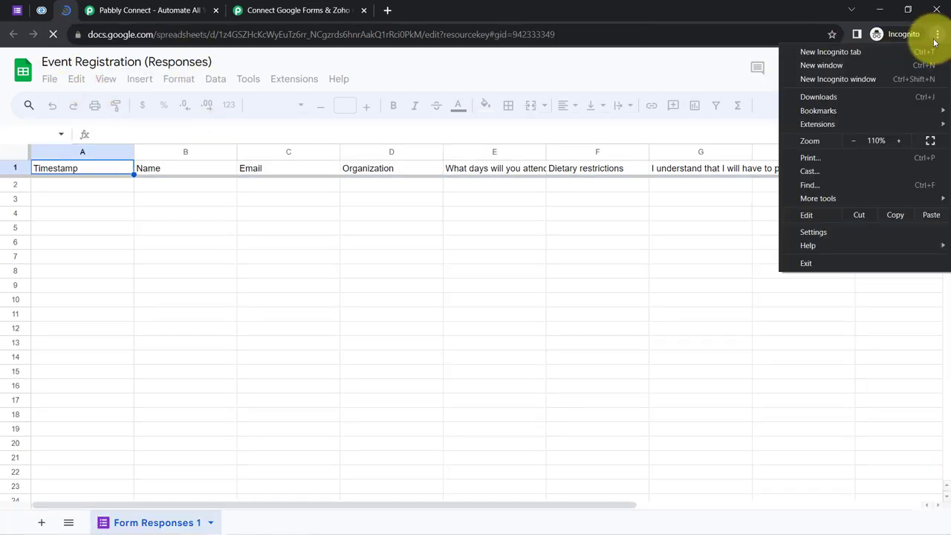
{"action": "left_click", "coordinate": [210, 268]}
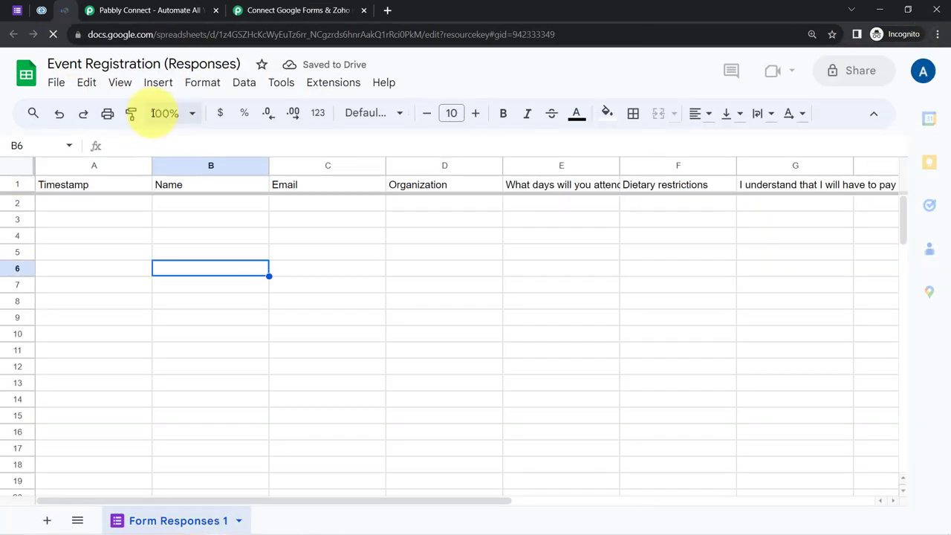
{"action": "left_click", "coordinate": [167, 113]}
{"action": "left_click", "coordinate": [170, 241]}
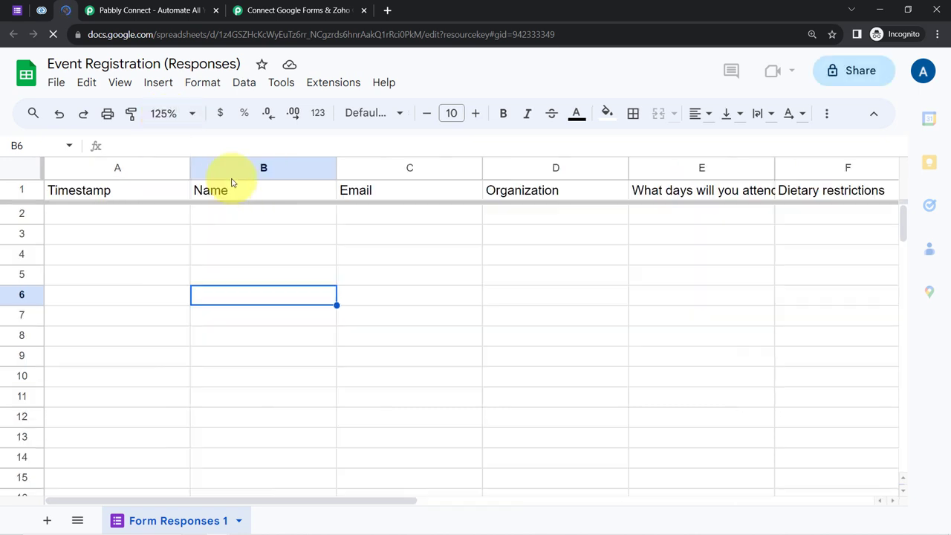
- Examine the response sheet's header row and row 2, comparing them with the form's responses and the Google Forms trigger instructions in Pabbly Connect
{"action": "left_click", "coordinate": [357, 286]}
{"action": "left_click", "coordinate": [15, 192]}
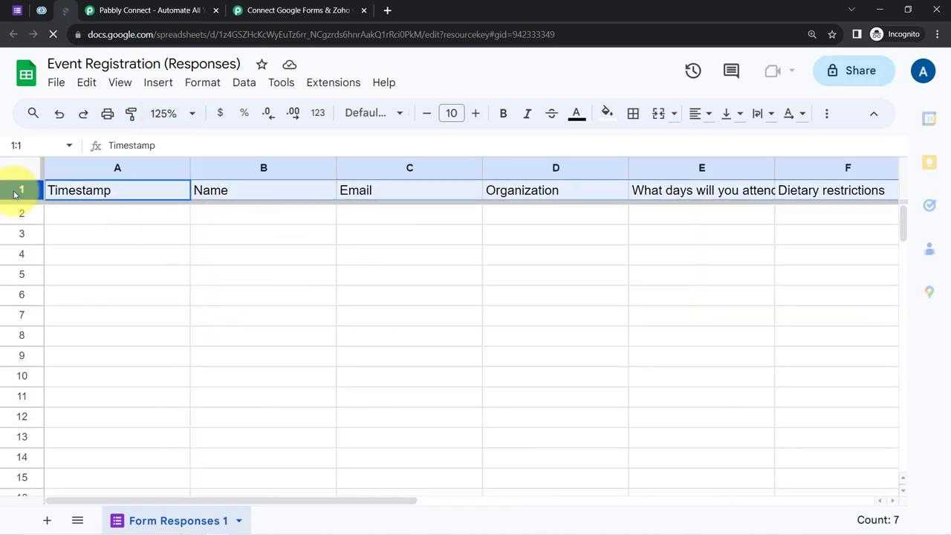
{"action": "left_click", "coordinate": [74, 234]}
{"action": "left_click", "coordinate": [274, 7]}
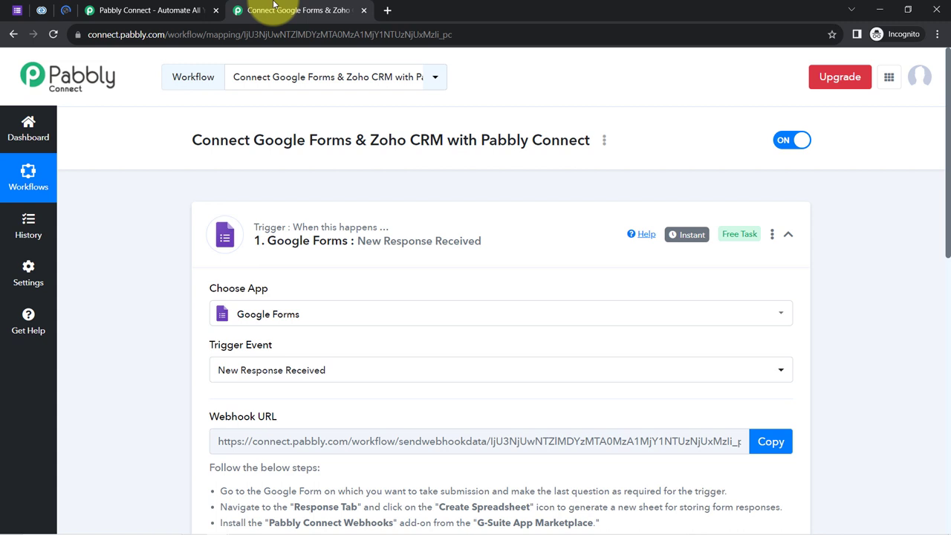
{"action": "left_click", "coordinate": [17, 10]}
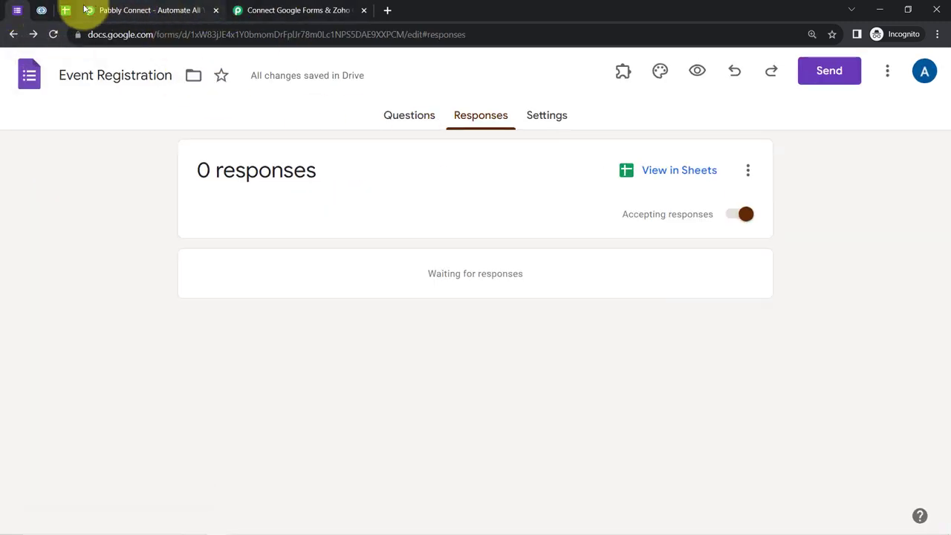
{"action": "left_click", "coordinate": [65, 12]}
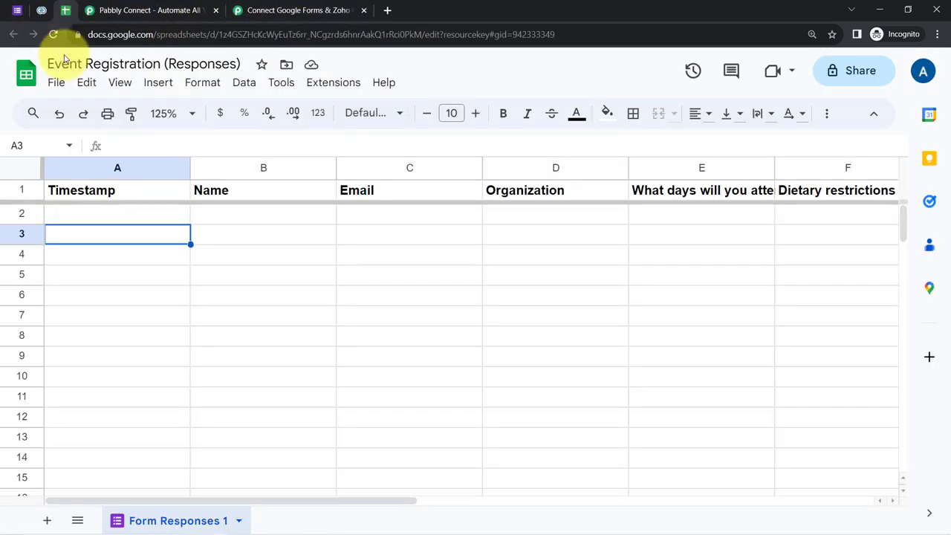
{"action": "left_click", "coordinate": [23, 213]}
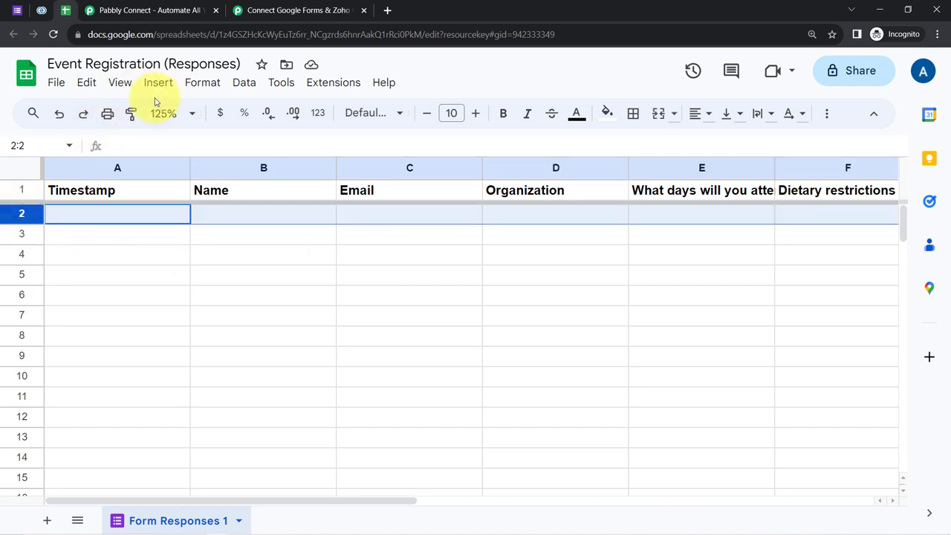
{"action": "left_click", "coordinate": [288, 7]}
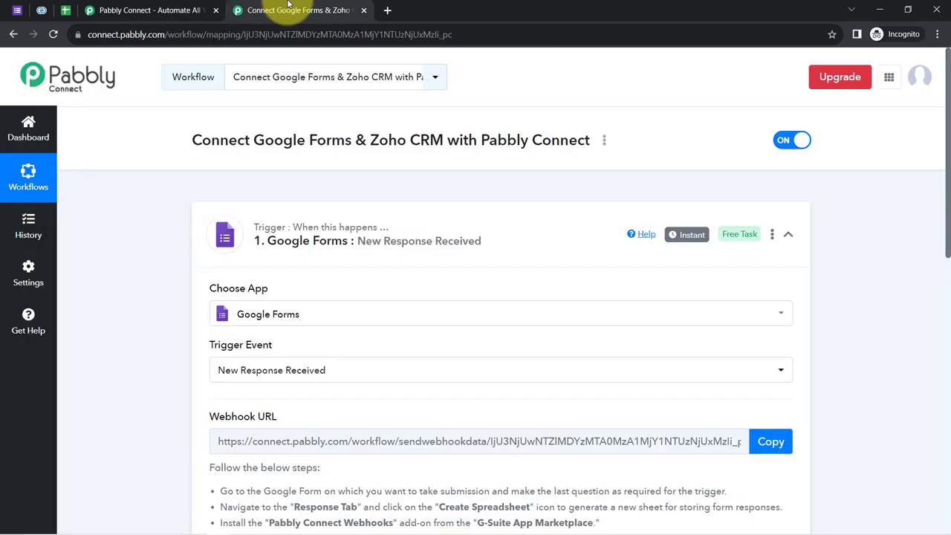
- Preview the Event Registration form, answer Yes to paying upon arrival in the test registration, and submit it
{"action": "left_click", "coordinate": [16, 11]}
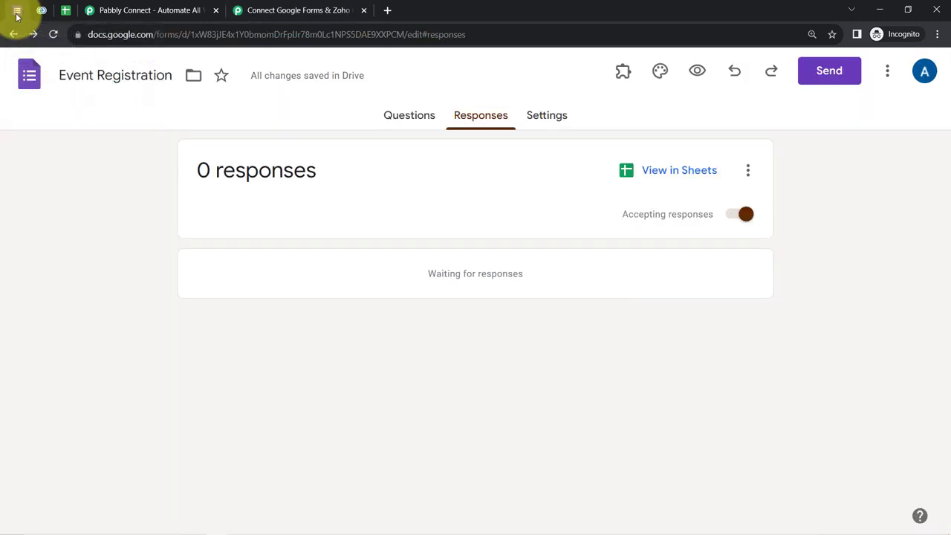
{"action": "left_click", "coordinate": [697, 71]}
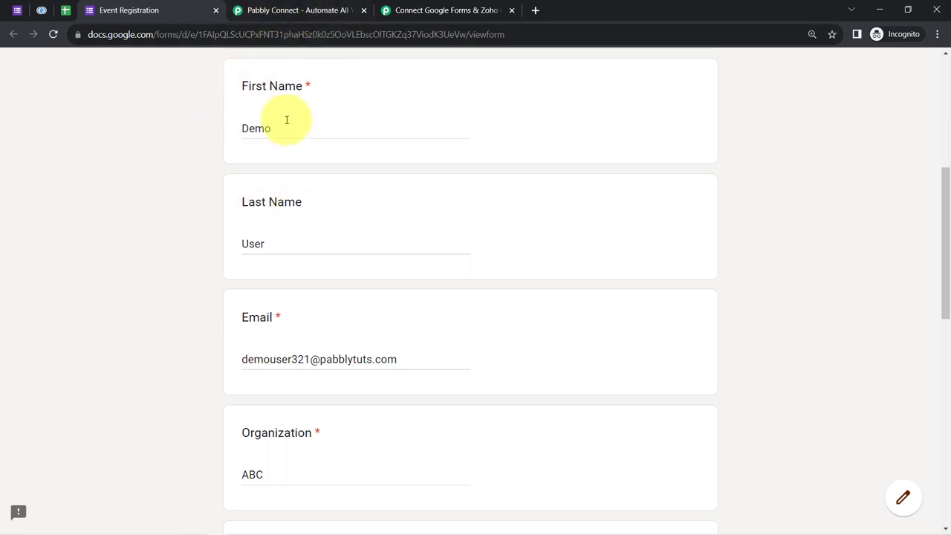
{"action": "left_click_drag", "start_coordinate": [277, 123], "coordinate": [243, 127]}
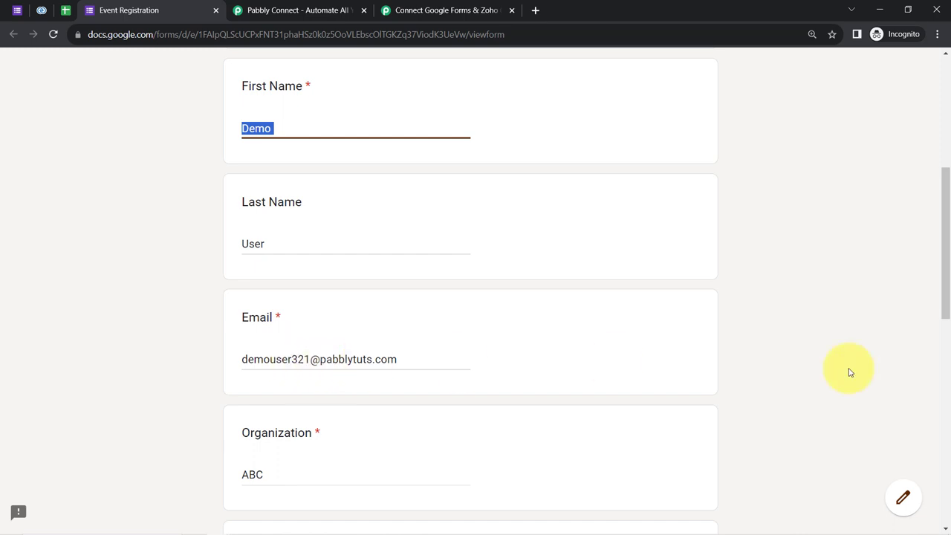
{"action": "left_click_drag", "start_coordinate": [943, 263], "coordinate": [919, 462]}
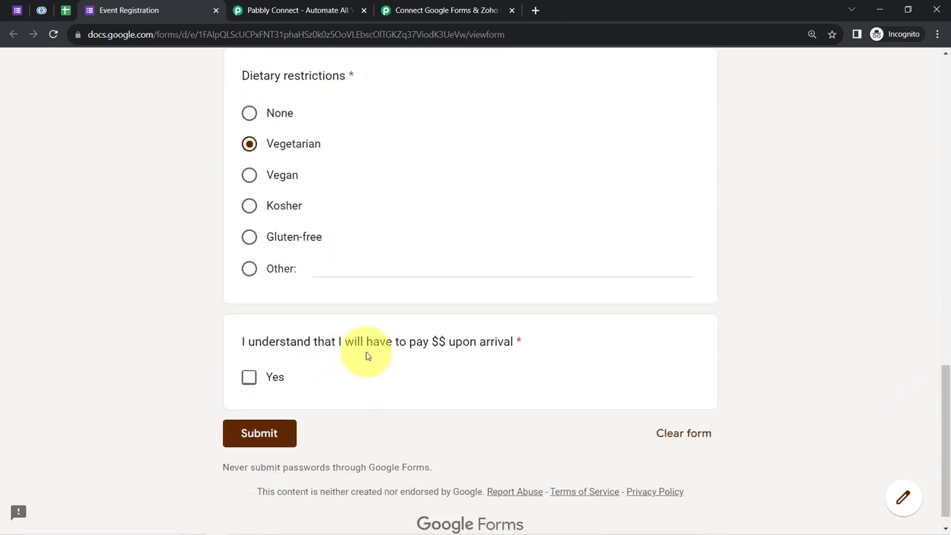
{"action": "left_click", "coordinate": [249, 378]}
{"action": "left_click", "coordinate": [247, 446]}
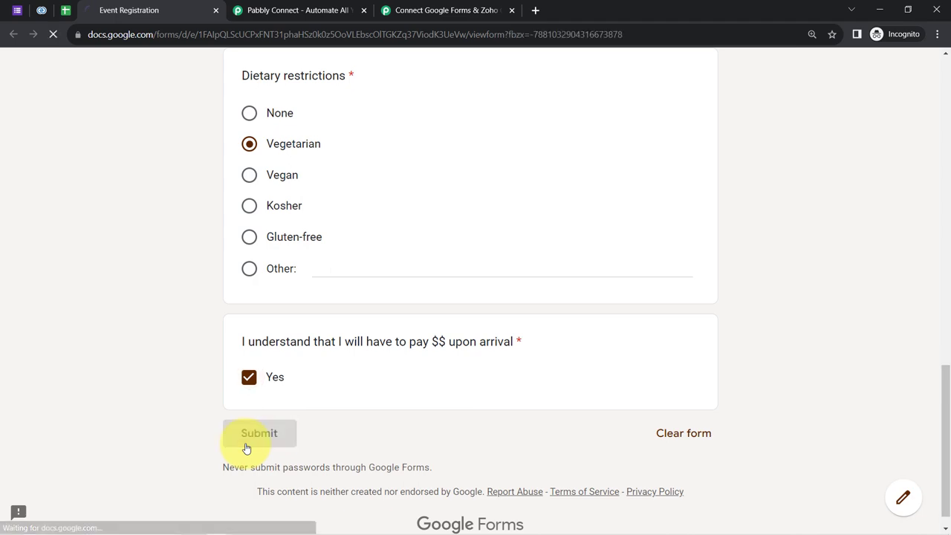
- Switch to the response spreadsheet and left-align the test submission in row 2
{"action": "left_click", "coordinate": [65, 11]}
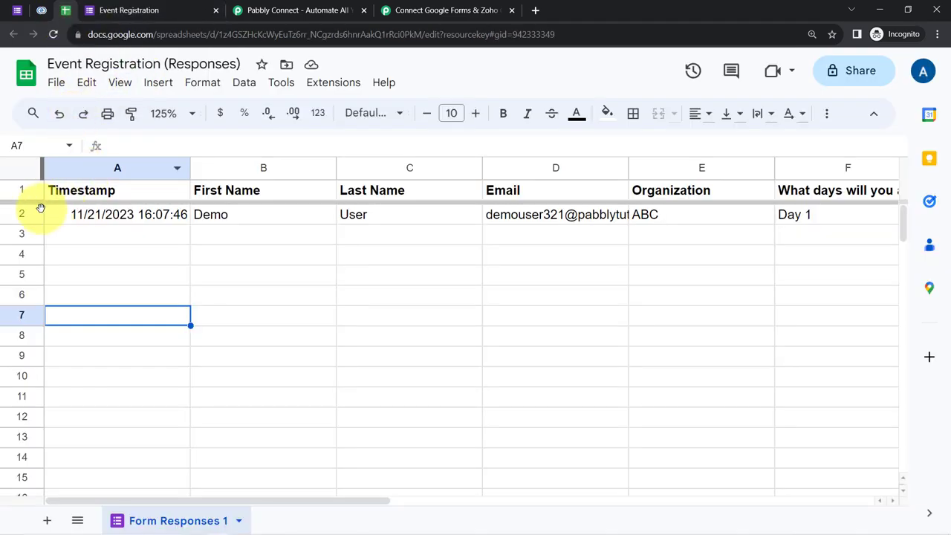
{"action": "left_click", "coordinate": [16, 214]}
{"action": "left_click", "coordinate": [702, 113]}
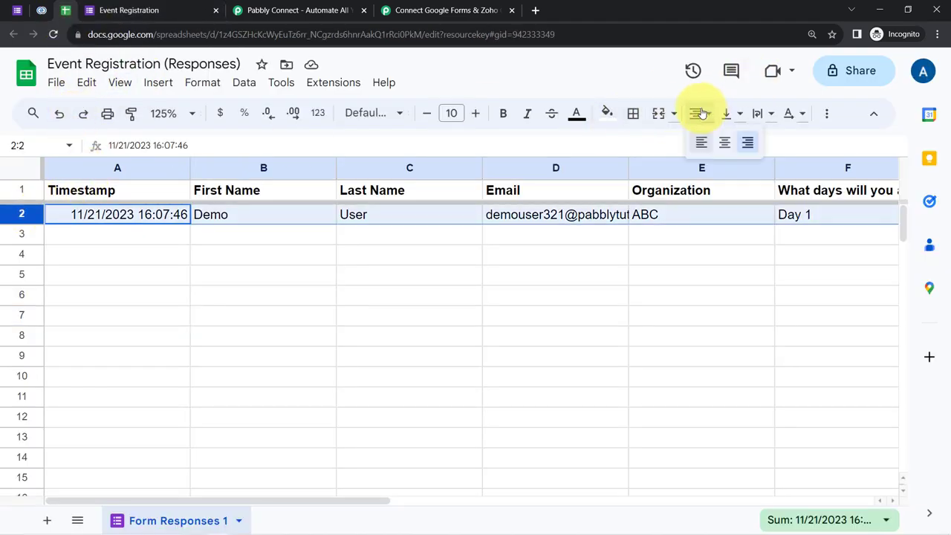
{"action": "left_click", "coordinate": [699, 143]}
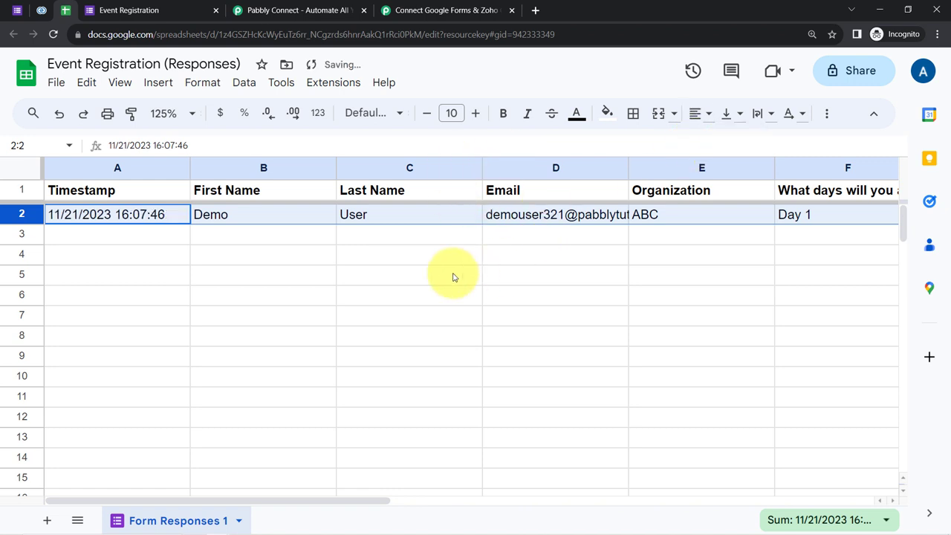
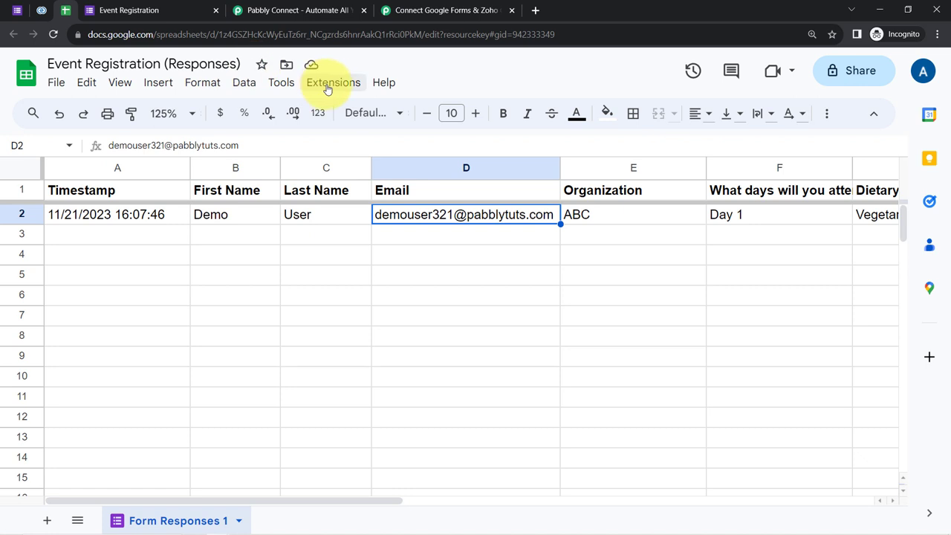
- Look up the Pabbly Connect Webhooks add-on in the Google Workspace Marketplace, then close the marketplace
{"action": "left_click", "coordinate": [334, 81]}
{"action": "mouse_move", "coordinate": [539, 108]}
{"action": "left_click", "coordinate": [571, 118]}
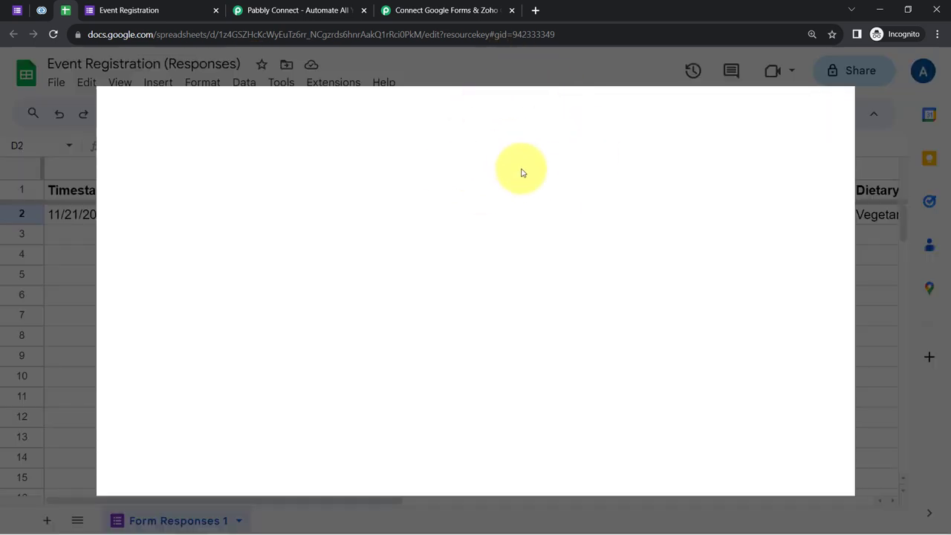
{"action": "left_click", "coordinate": [526, 108]}
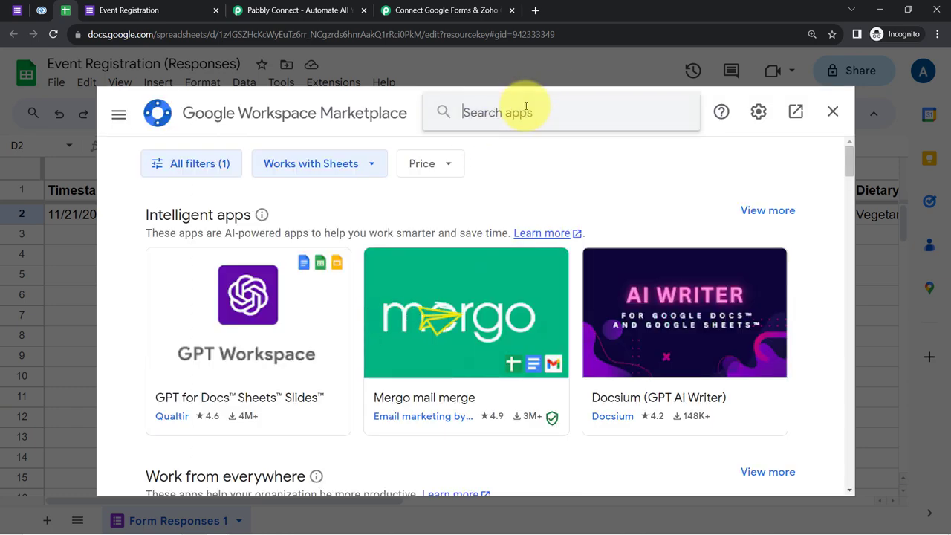
{"action": "type", "text": "pabbl"}
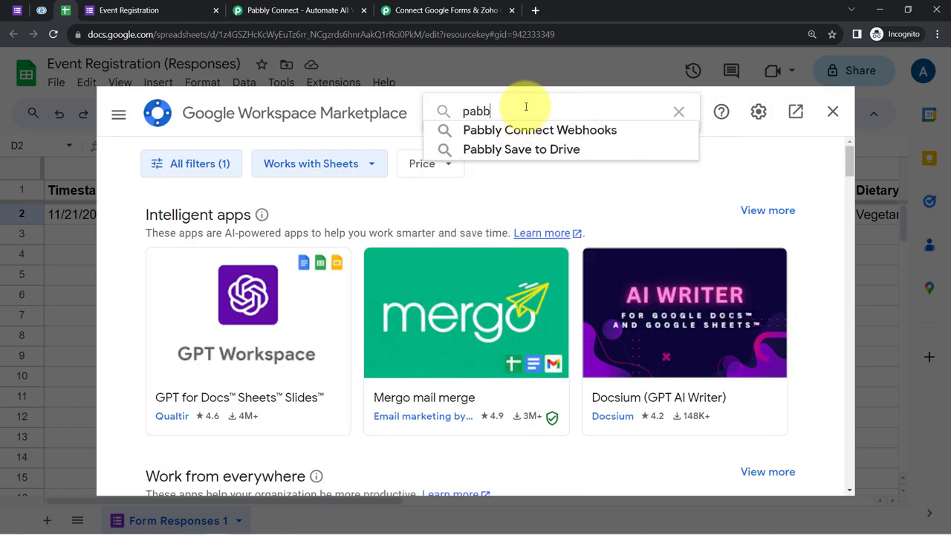
{"action": "left_click", "coordinate": [479, 132]}
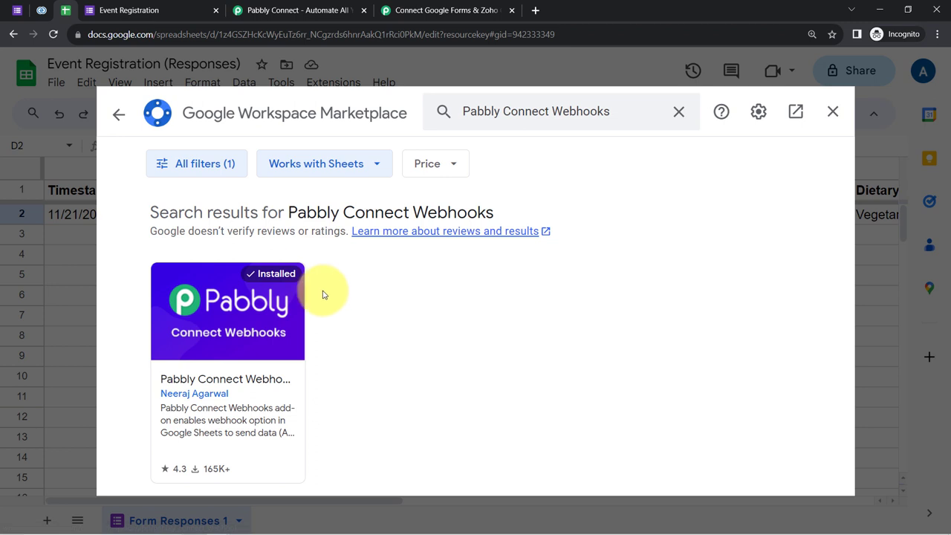
{"action": "left_click", "coordinate": [831, 112]}
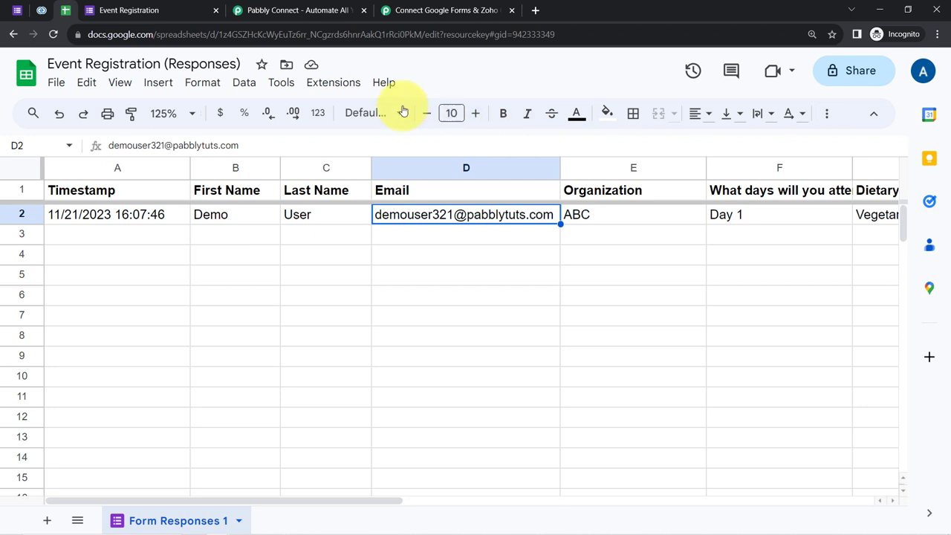
- Open the Pabbly Connect Webhooks initial setup and enter the webhook URL copied from the workflow's Google Forms trigger
{"action": "left_click", "coordinate": [321, 88]}
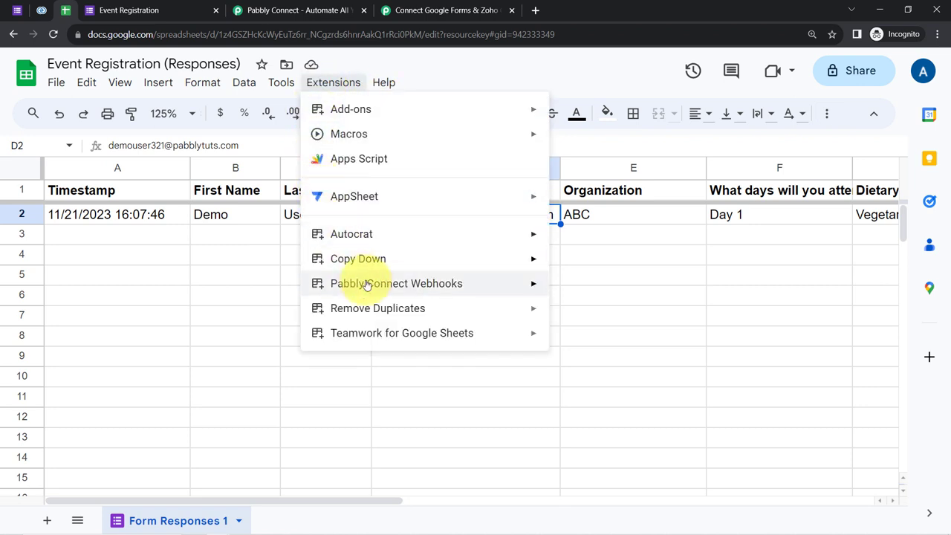
{"action": "mouse_move", "coordinate": [431, 285]}
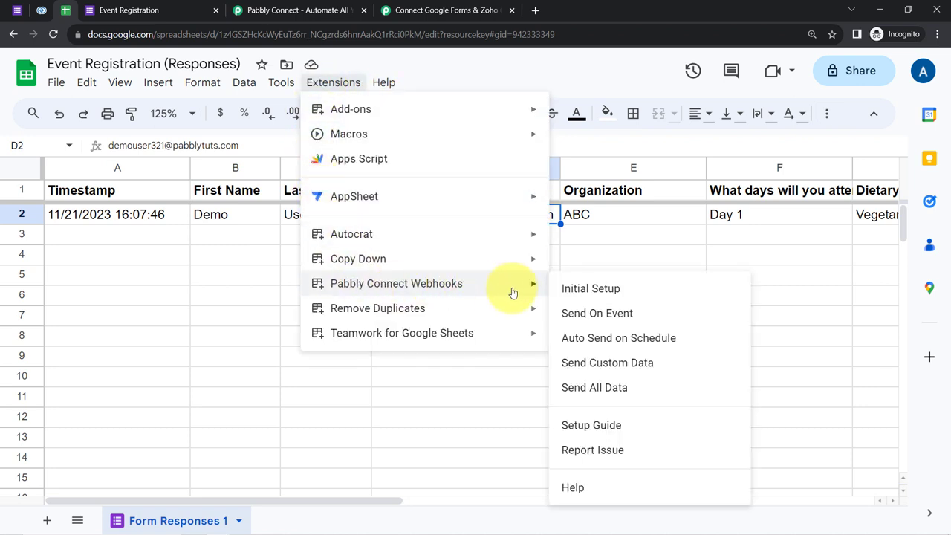
{"action": "left_click", "coordinate": [565, 290]}
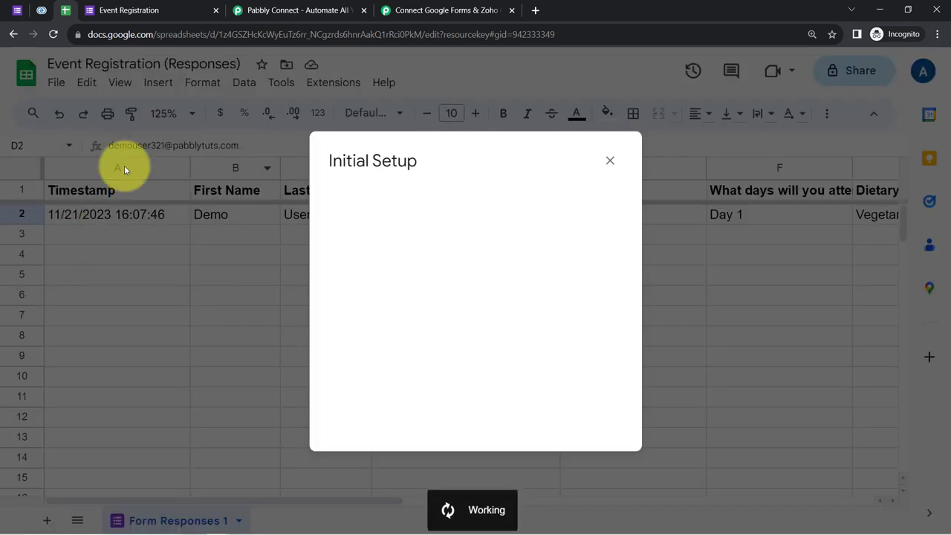
{"action": "left_click", "coordinate": [414, 11]}
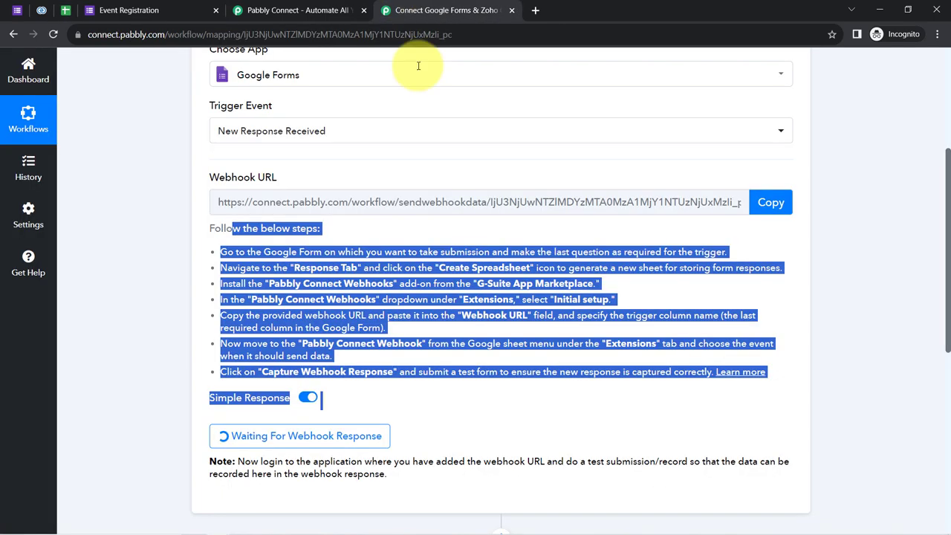
{"action": "left_click", "coordinate": [772, 211]}
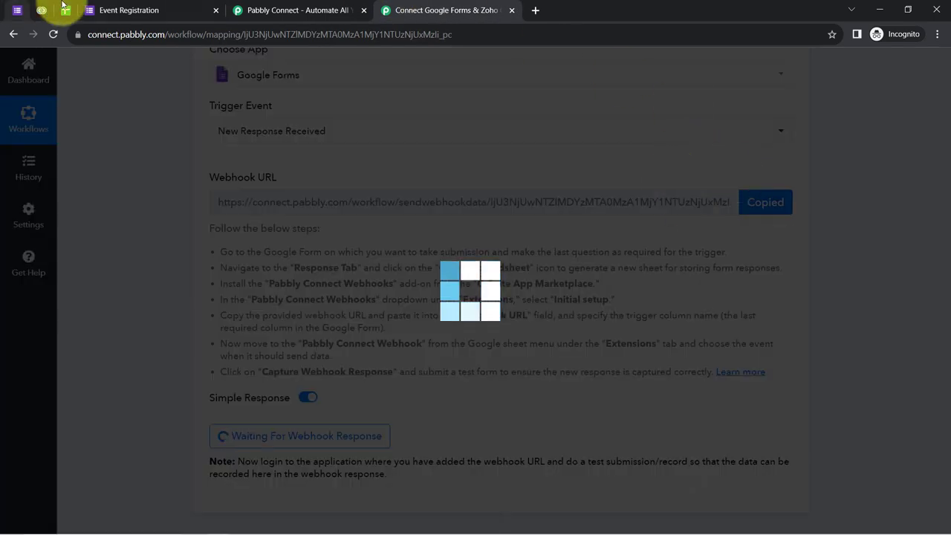
{"action": "left_click", "coordinate": [67, 11]}
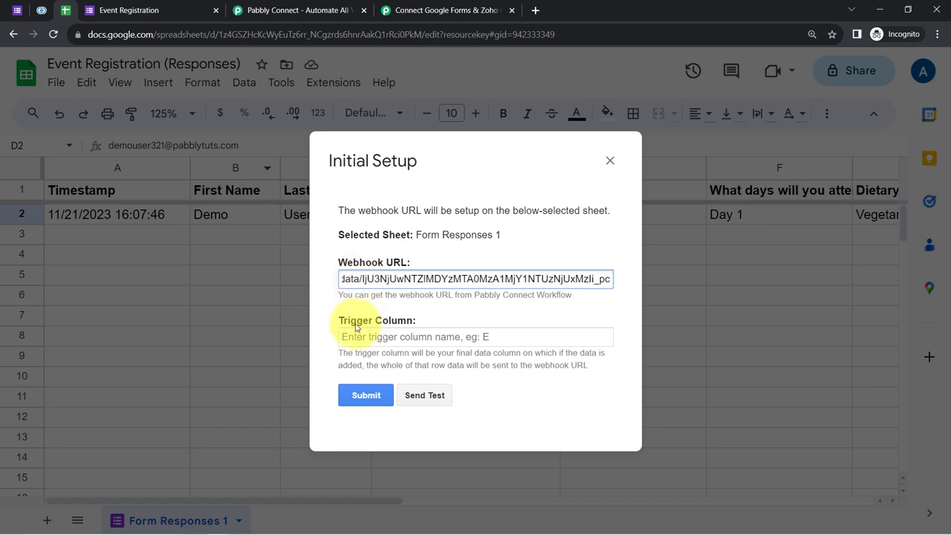
{"action": "left_click_drag", "start_coordinate": [347, 321], "coordinate": [407, 320]}
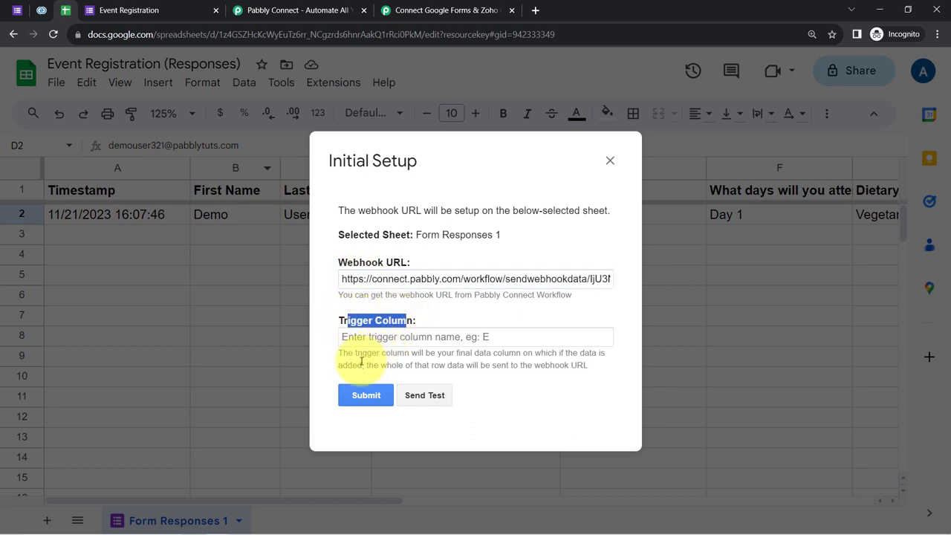
- Read the Trigger Column instructions, close the initial setup, and locate the last data column in the response sheet
{"action": "left_click_drag", "start_coordinate": [351, 352], "coordinate": [589, 369]}
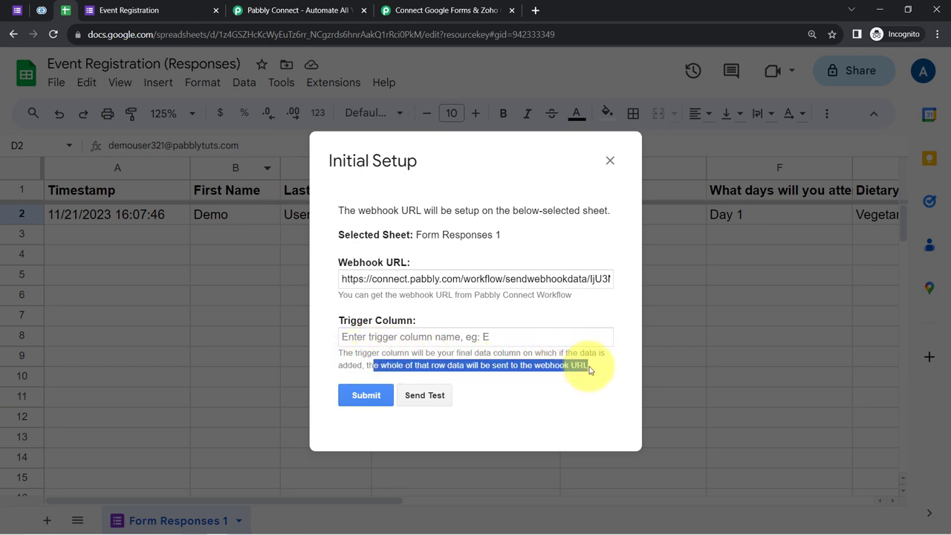
{"action": "left_click", "coordinate": [395, 325]}
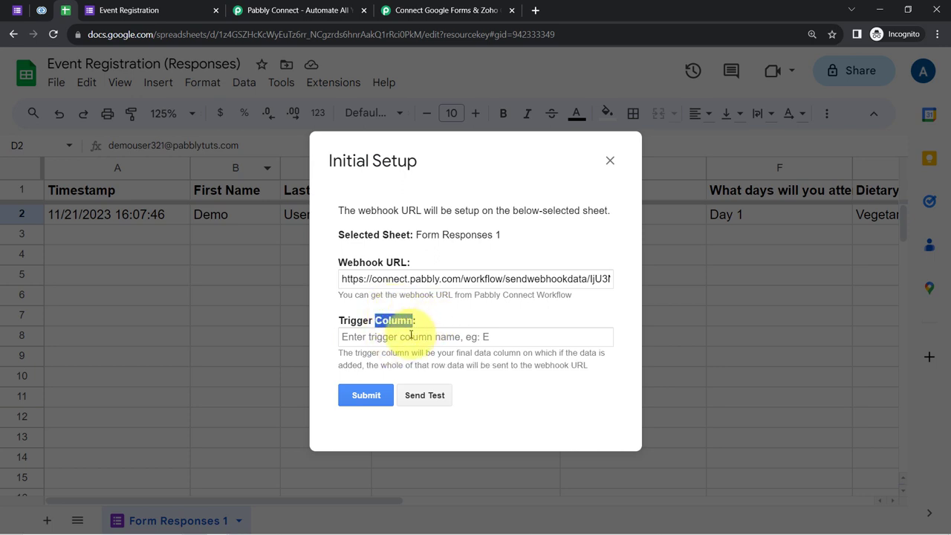
{"action": "left_click_drag", "start_coordinate": [409, 323], "coordinate": [417, 328]}
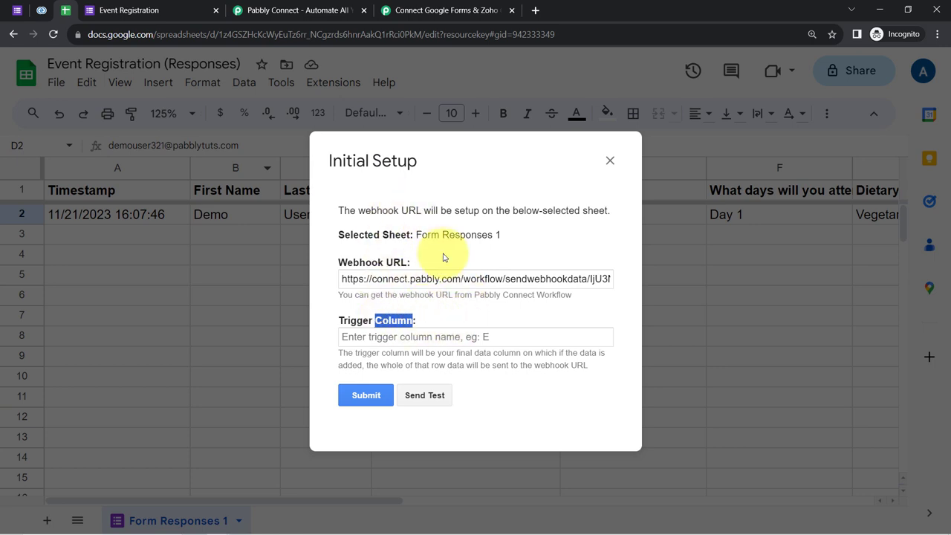
{"action": "left_click_drag", "start_coordinate": [445, 161], "coordinate": [349, 191]}
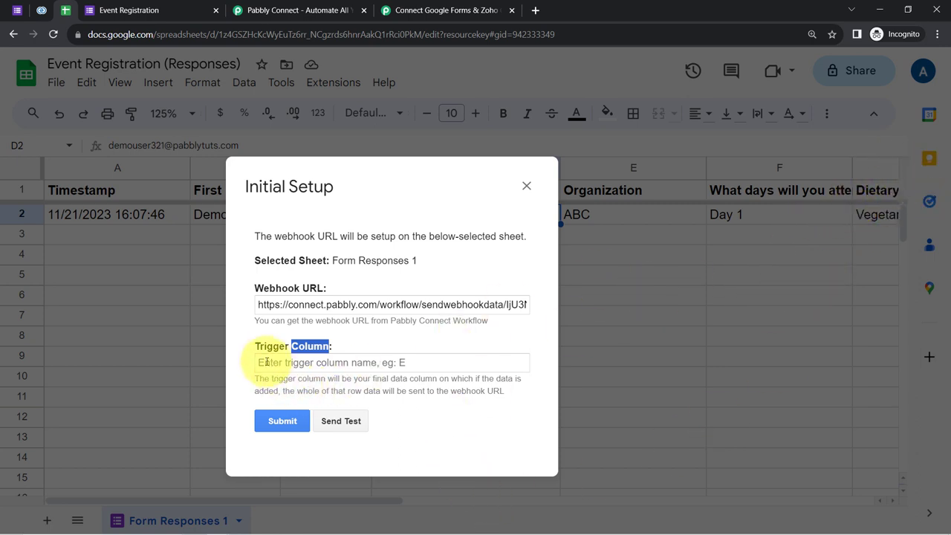
{"action": "left_click", "coordinate": [526, 185]}
{"action": "scroll", "coordinate": [561, 373], "scroll_direction": "right", "scroll_amount": 5}
{"action": "left_click", "coordinate": [561, 373]}
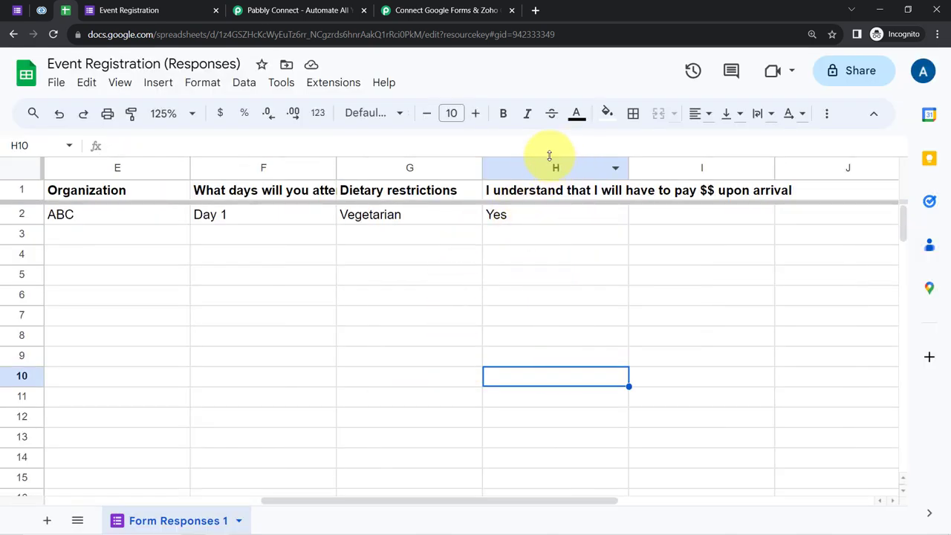
- Reopen the Pabbly Connect Webhooks initial setup, enter the workflow's webhook URL, set the trigger column to H, and send a test
{"action": "left_click", "coordinate": [331, 82]}
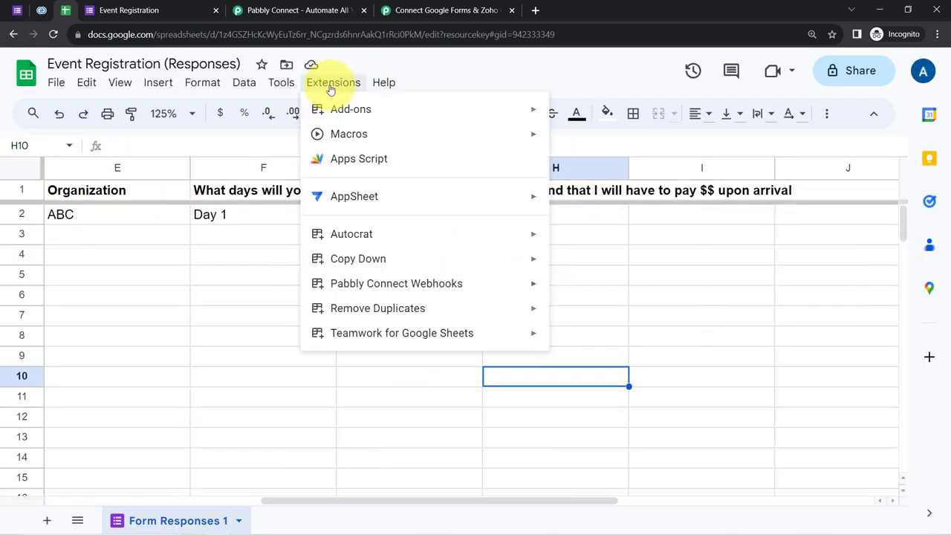
{"action": "mouse_move", "coordinate": [392, 285]}
{"action": "left_click", "coordinate": [564, 289]}
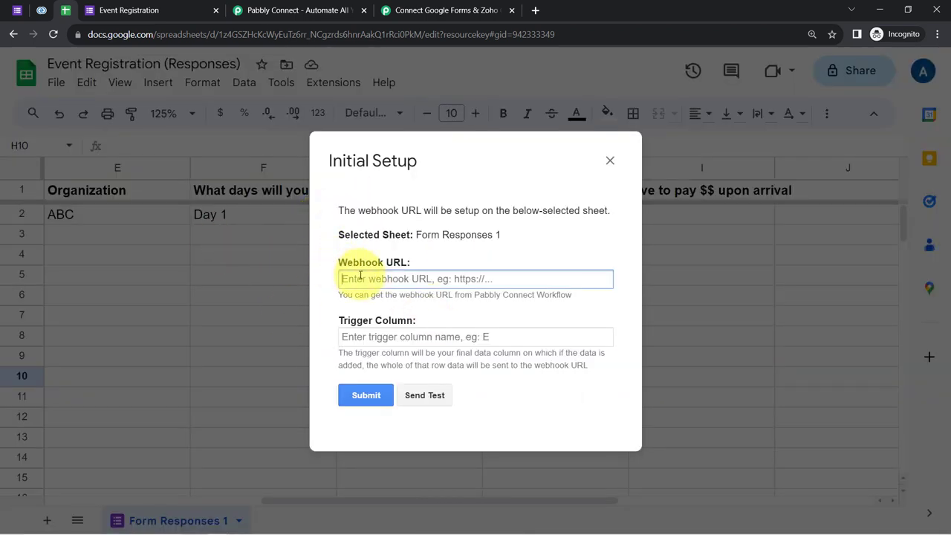
{"action": "left_click", "coordinate": [359, 337]}
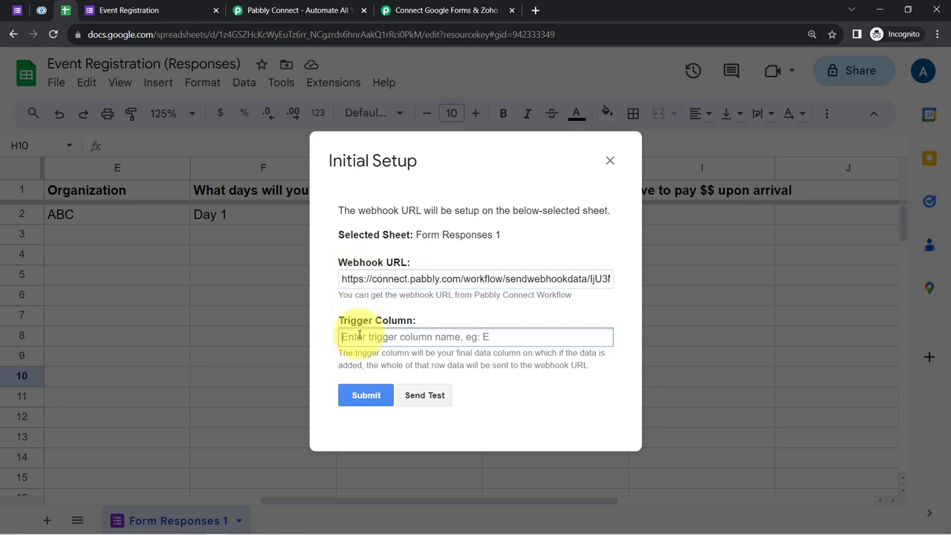
{"action": "left_click", "coordinate": [425, 395]}
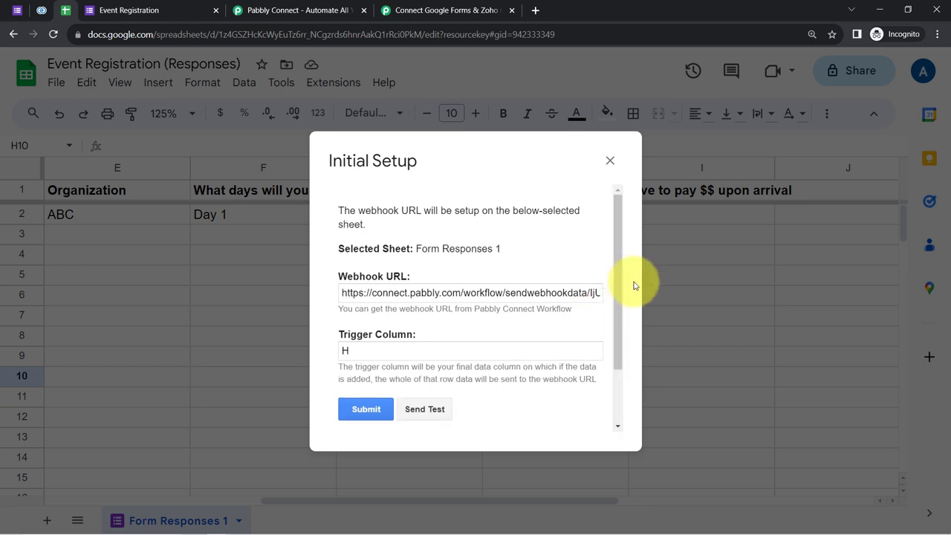
- Check the test data sent to the webhook, then submit the initial setup and close it
{"action": "scroll", "coordinate": [621, 285], "scroll_direction": "down", "scroll_amount": 1}
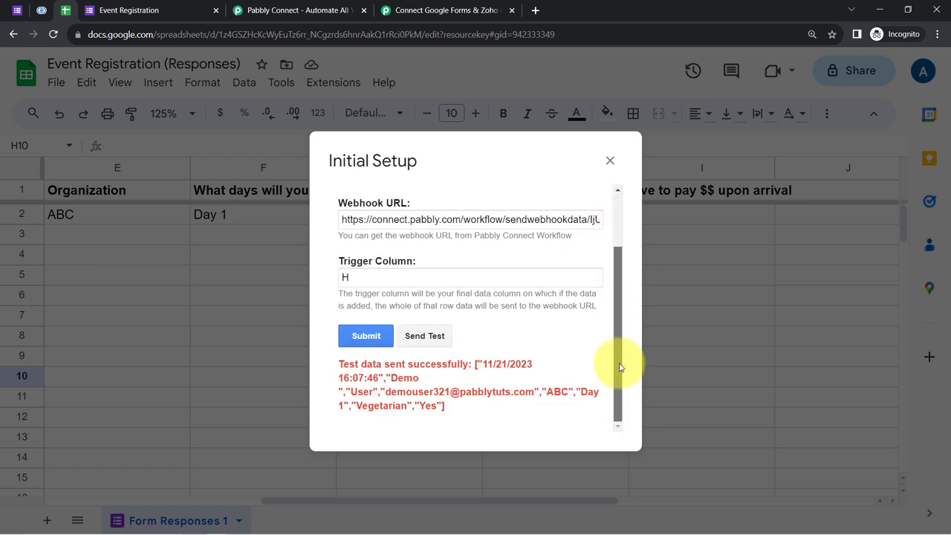
{"action": "left_click_drag", "start_coordinate": [349, 364], "coordinate": [501, 412]}
{"action": "left_click", "coordinate": [361, 365]}
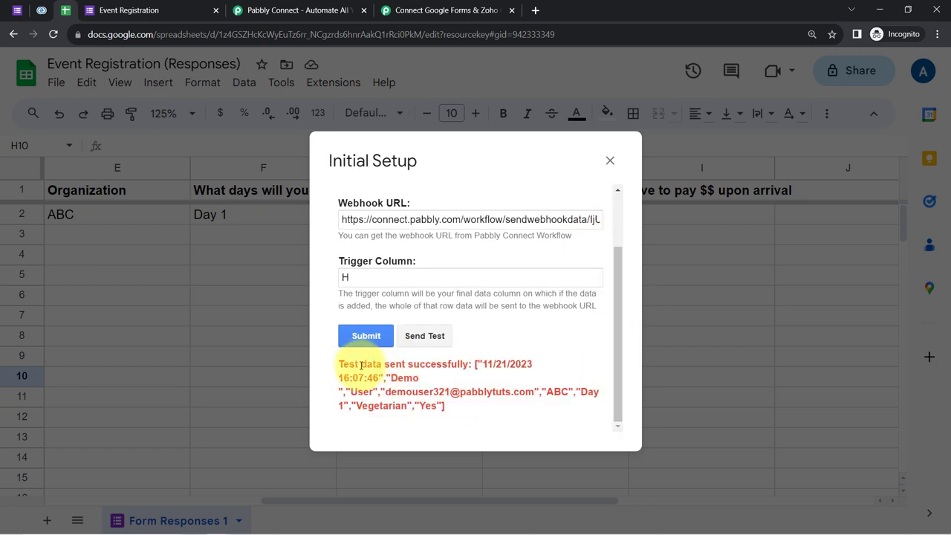
{"action": "left_click_drag", "start_coordinate": [359, 364], "coordinate": [446, 376]}
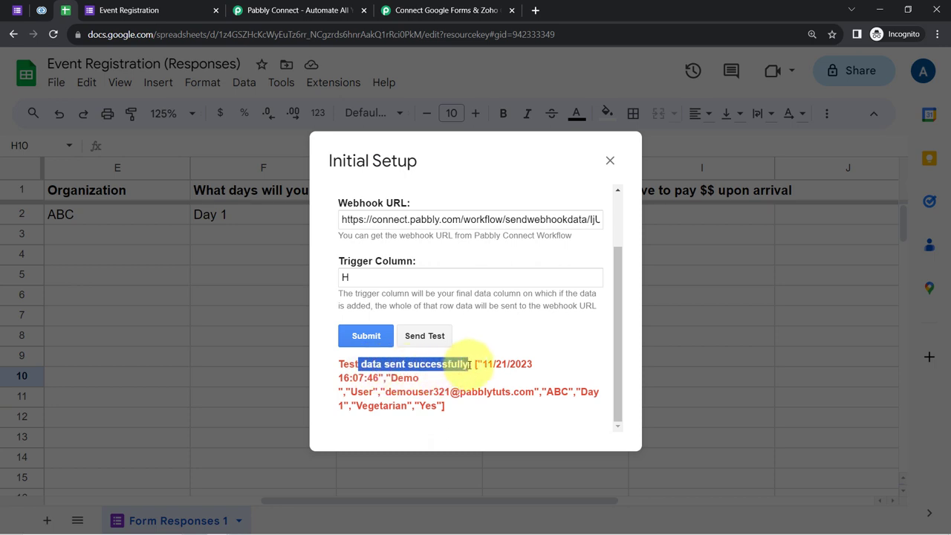
{"action": "double_click", "coordinate": [501, 364]}
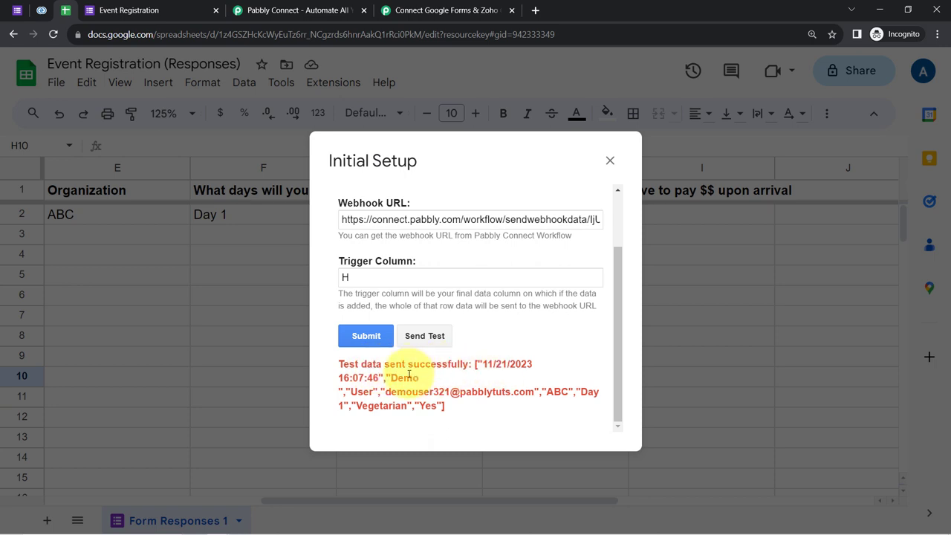
{"action": "left_click_drag", "start_coordinate": [422, 394], "coordinate": [560, 395]}
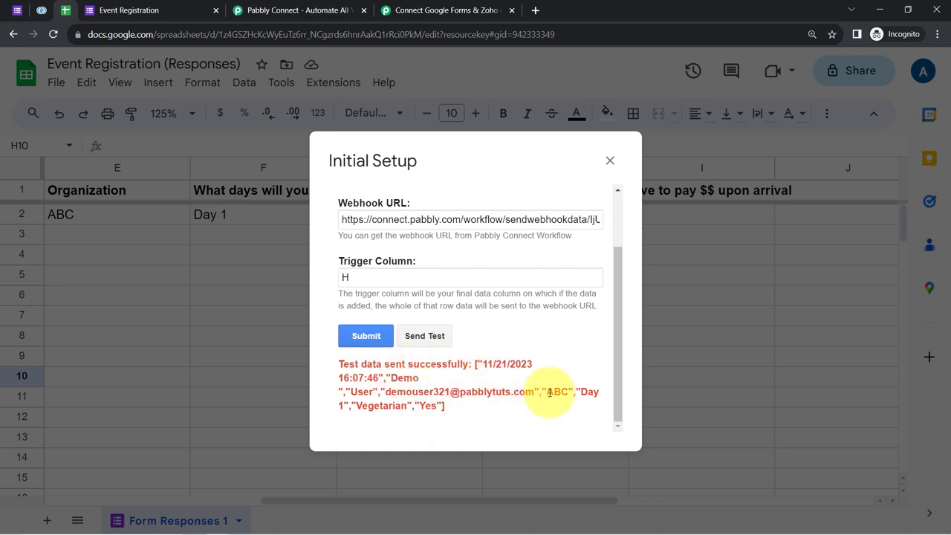
{"action": "double_click", "coordinate": [556, 391]}
{"action": "left_click_drag", "start_coordinate": [362, 409], "coordinate": [450, 414]}
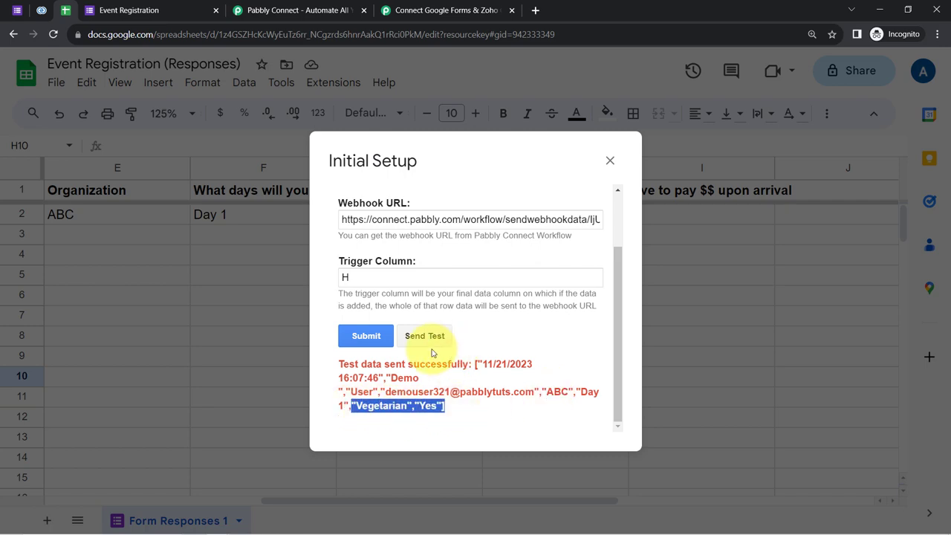
{"action": "left_click", "coordinate": [364, 335]}
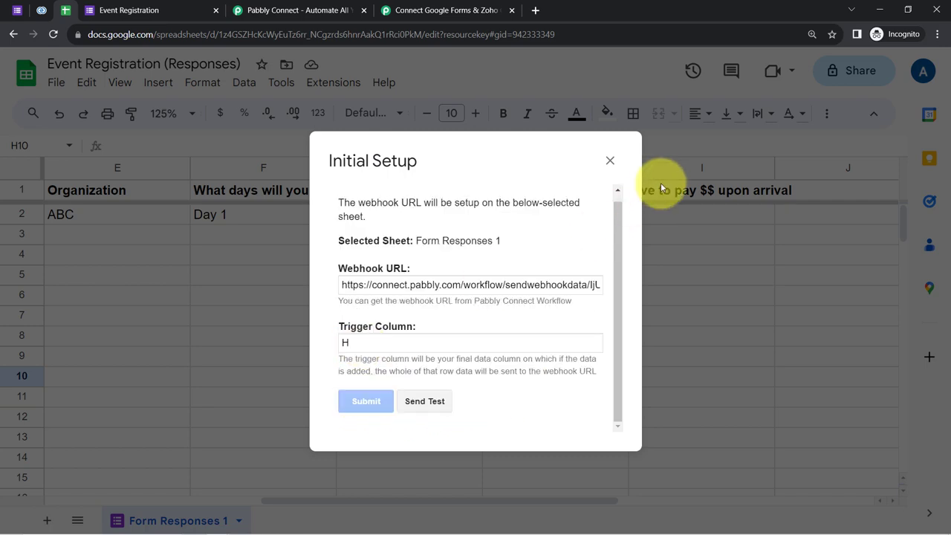
{"action": "left_click", "coordinate": [610, 162]}
- Switch to the Pabbly Connect workflow and examine the labels and values of the response captured by the Google Forms trigger
{"action": "left_click", "coordinate": [449, 9]}
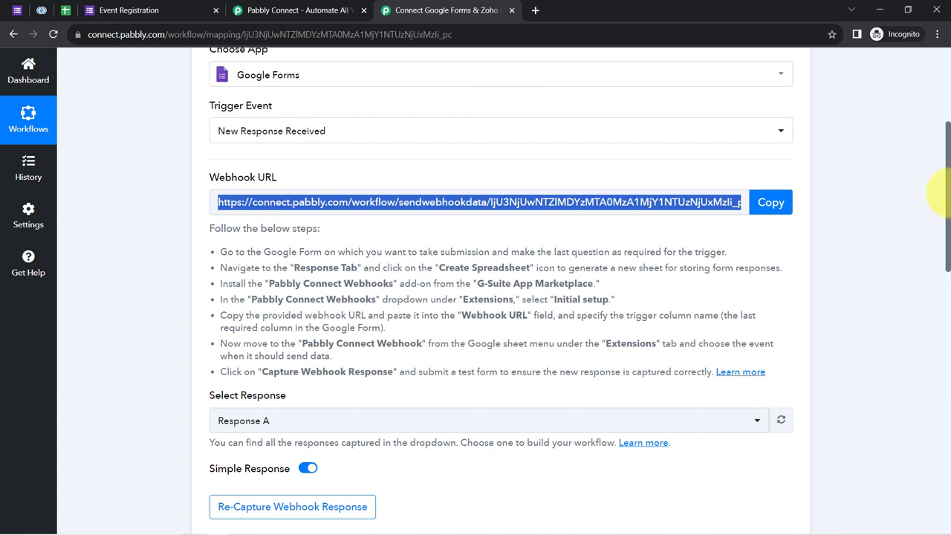
{"action": "left_click_drag", "start_coordinate": [947, 195], "coordinate": [947, 297]}
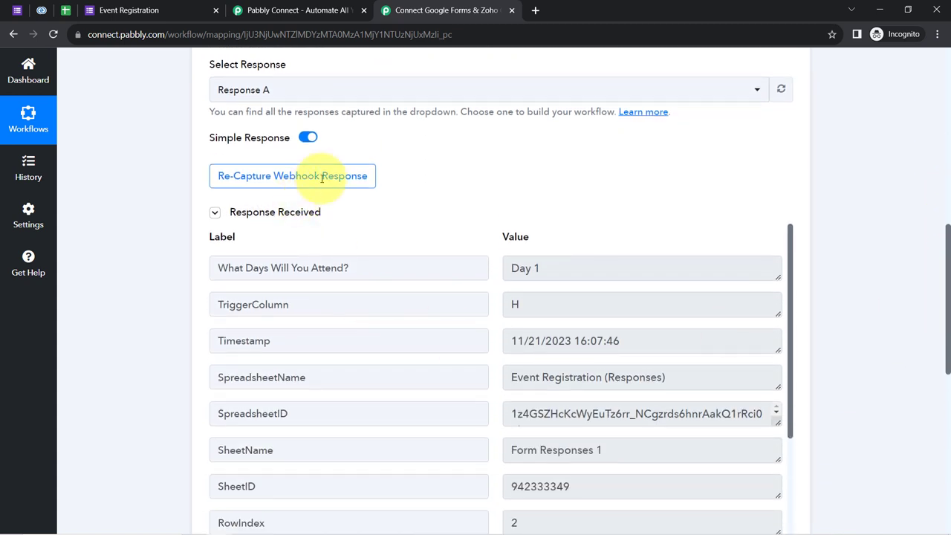
{"action": "left_click", "coordinate": [235, 221]}
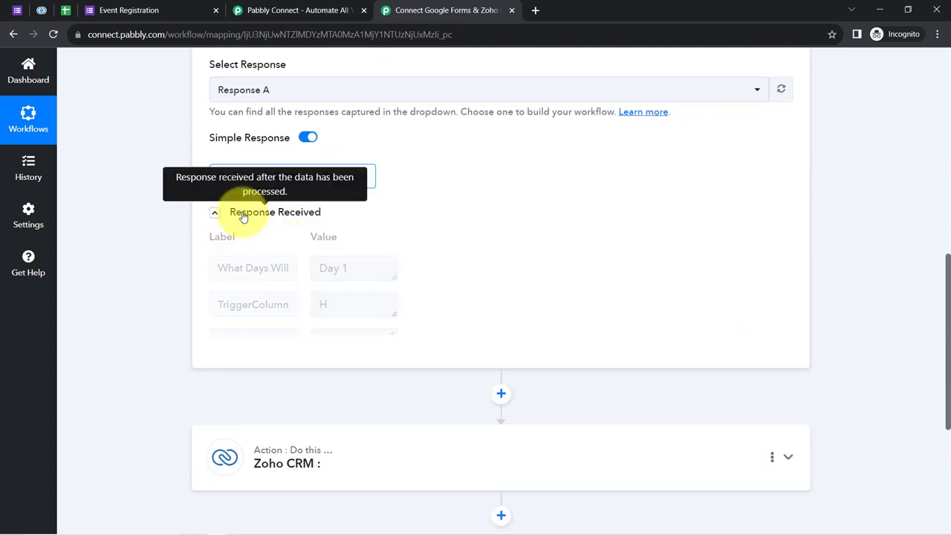
{"action": "left_click", "coordinate": [234, 221]}
{"action": "mouse_move", "coordinate": [507, 255]}
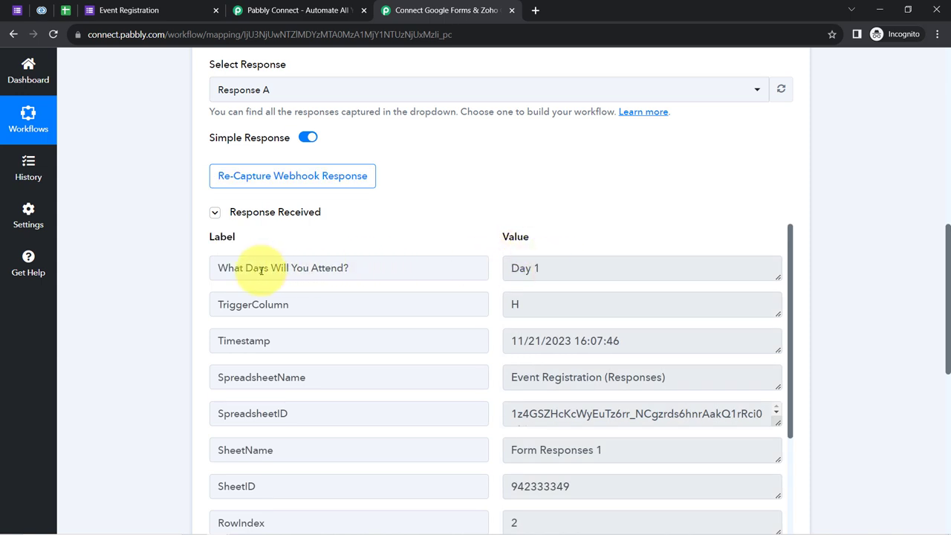
{"action": "left_click_drag", "start_coordinate": [233, 268], "coordinate": [290, 270]}
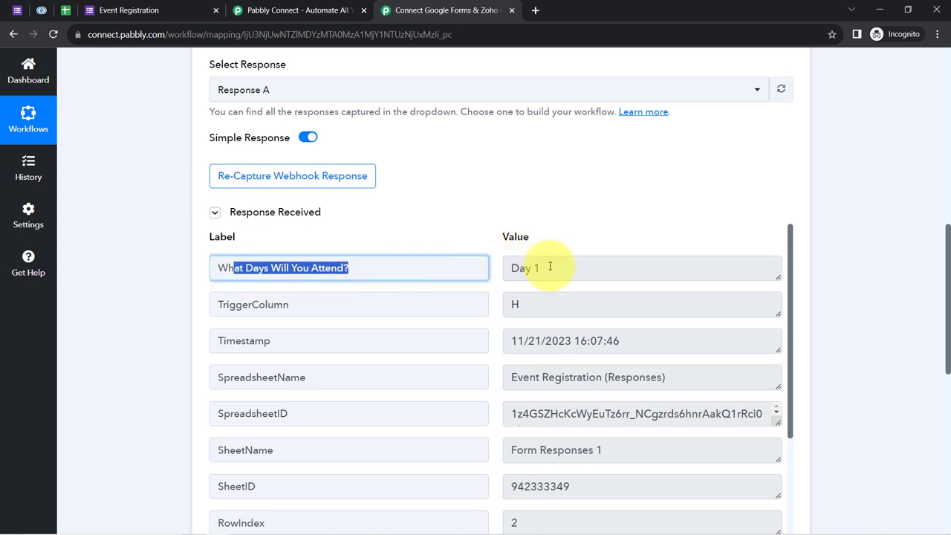
{"action": "left_click_drag", "start_coordinate": [549, 266], "coordinate": [308, 289]}
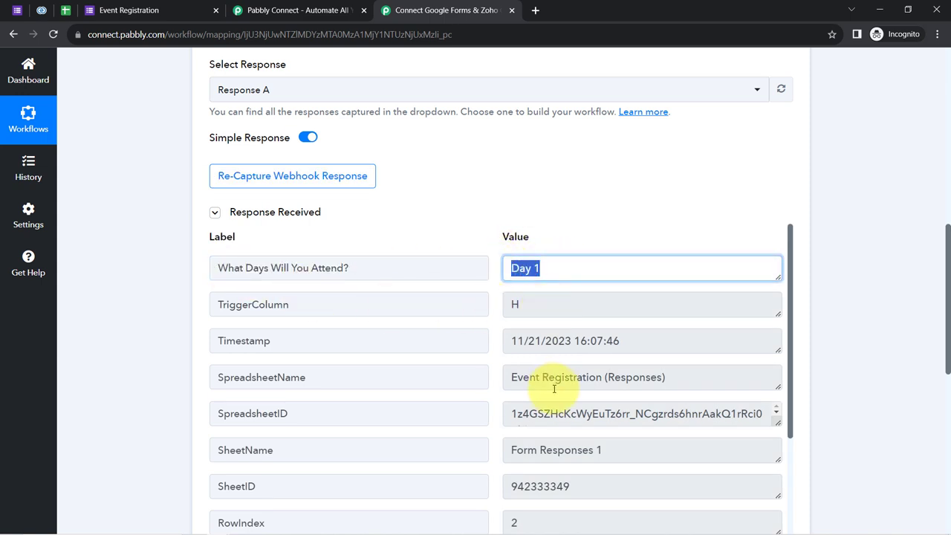
{"action": "left_click_drag", "start_coordinate": [550, 379], "coordinate": [608, 378]}
{"action": "left_click_drag", "start_coordinate": [789, 261], "coordinate": [790, 400]}
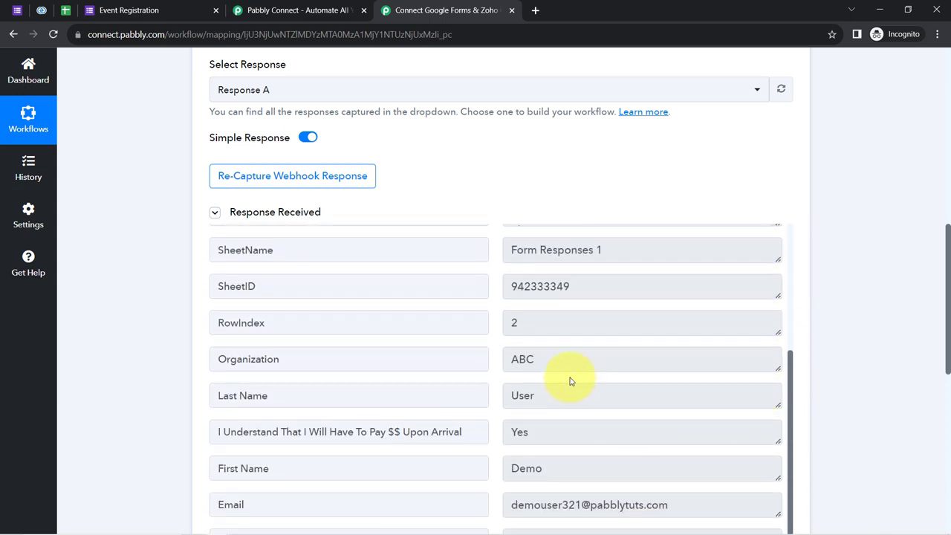
{"action": "left_click_drag", "start_coordinate": [553, 360], "coordinate": [503, 356]}
{"action": "left_click_drag", "start_coordinate": [556, 395], "coordinate": [498, 403]}
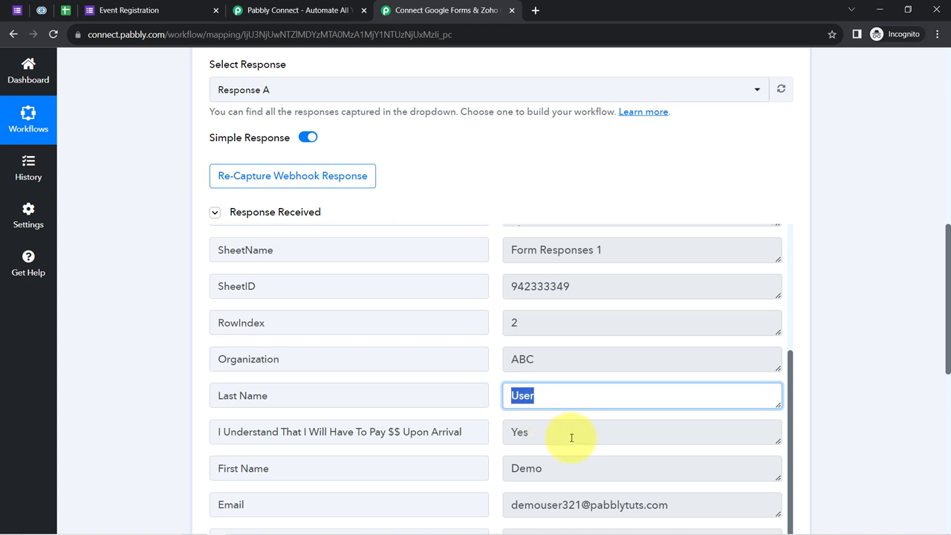
{"action": "left_click_drag", "start_coordinate": [570, 437], "coordinate": [506, 434]}
{"action": "left_click_drag", "start_coordinate": [550, 469], "coordinate": [508, 468]}
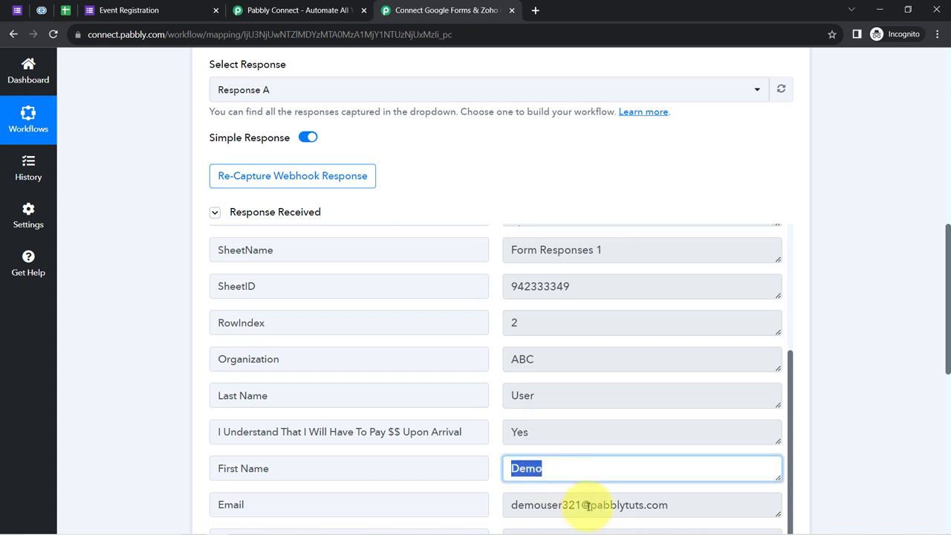
{"action": "left_click_drag", "start_coordinate": [588, 505], "coordinate": [484, 505]}
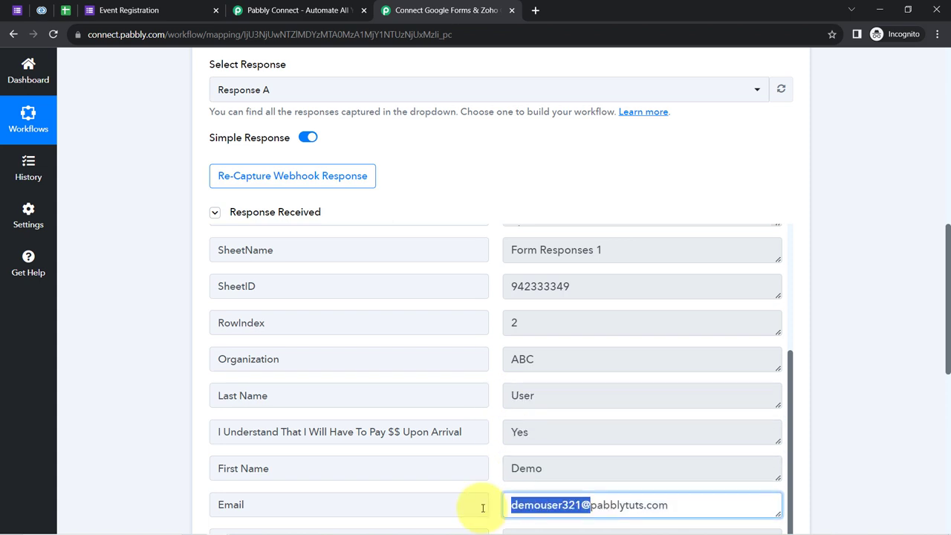
- Collapse the received response details and the Google Forms trigger step in the workflow
{"action": "left_click", "coordinate": [239, 210]}
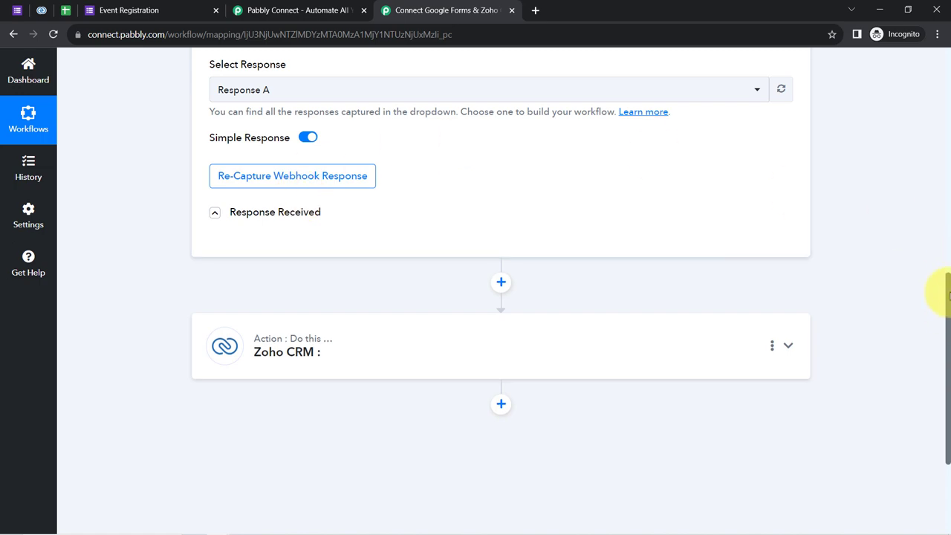
{"action": "left_click_drag", "start_coordinate": [947, 295], "coordinate": [928, 56]}
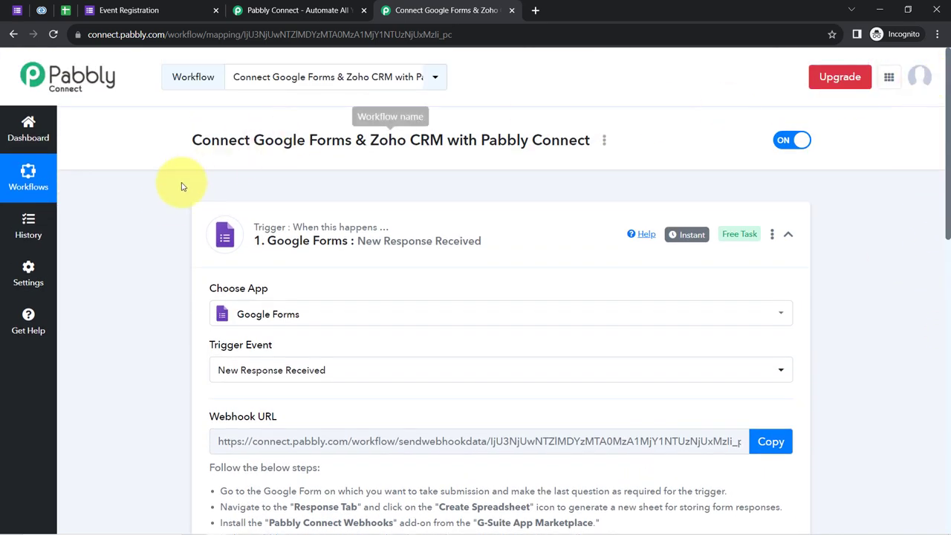
{"action": "left_click", "coordinate": [327, 227]}
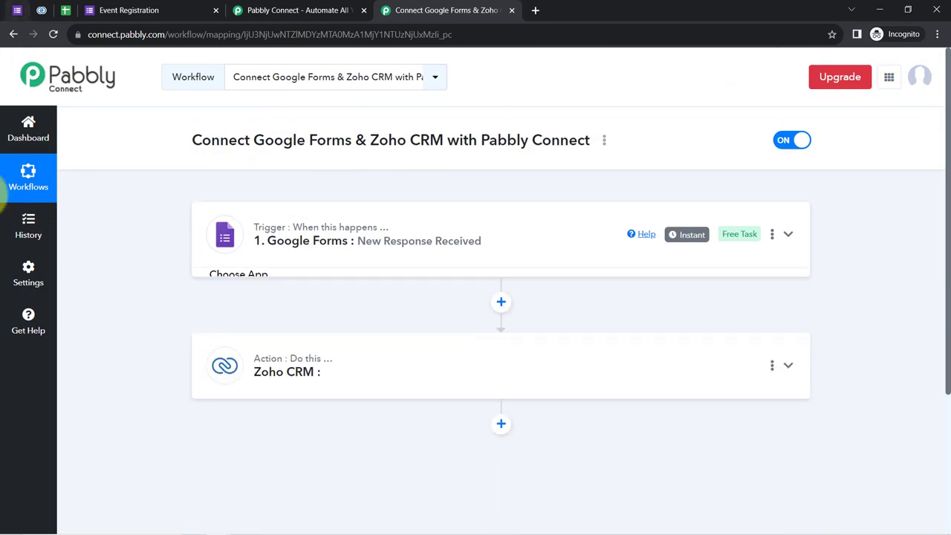
- Close the submitted Event Registration form page and return to the Google Forms and Zoho CRM workflow
{"action": "left_click", "coordinate": [164, 4]}
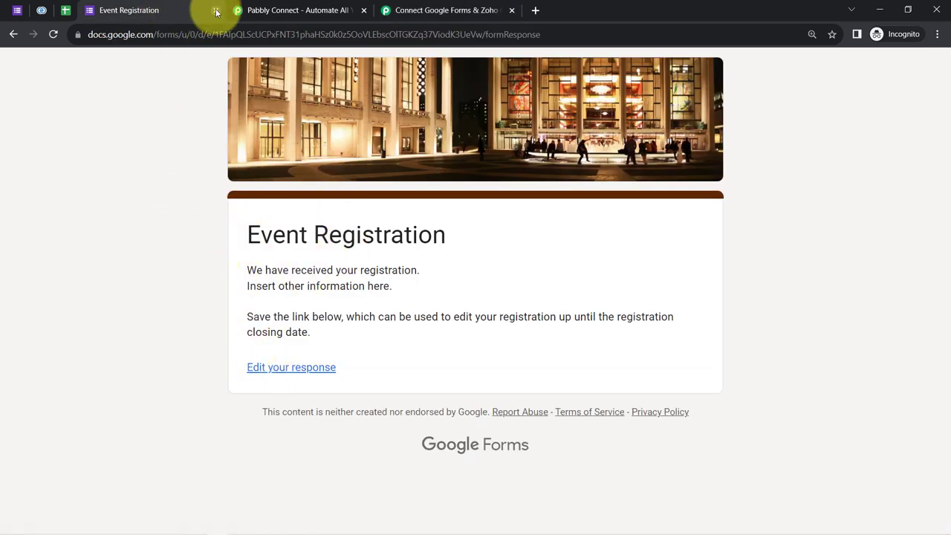
{"action": "left_click_drag", "start_coordinate": [272, 234], "coordinate": [356, 234]}
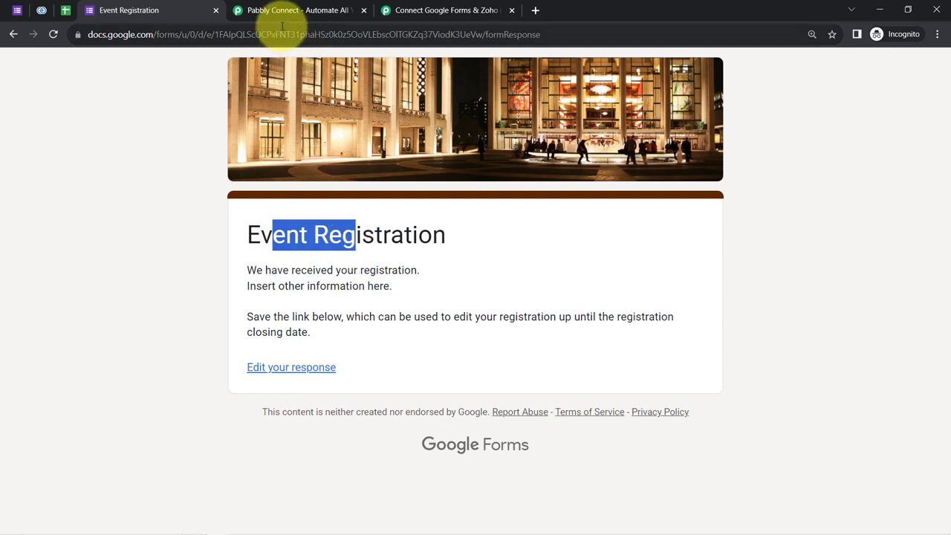
{"action": "left_click", "coordinate": [215, 11]}
{"action": "left_click", "coordinate": [240, 11]}
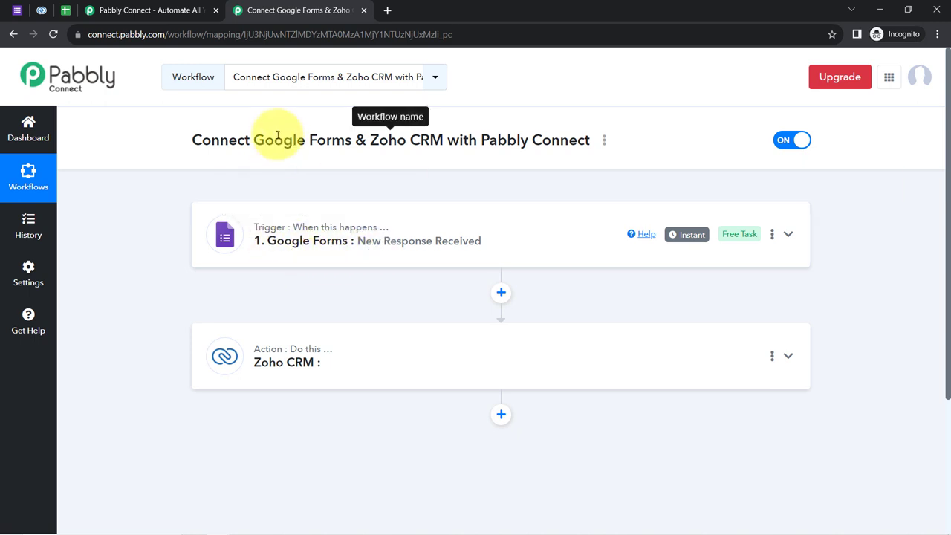
- Expand the Google Forms trigger step again and view its captured response section
{"action": "left_click_drag", "start_coordinate": [273, 142], "coordinate": [345, 141]}
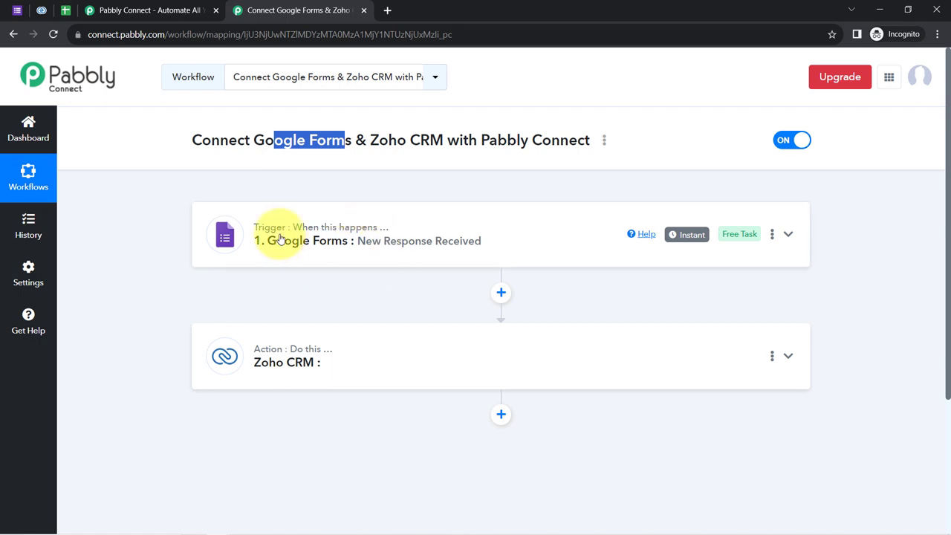
{"action": "left_click", "coordinate": [373, 249]}
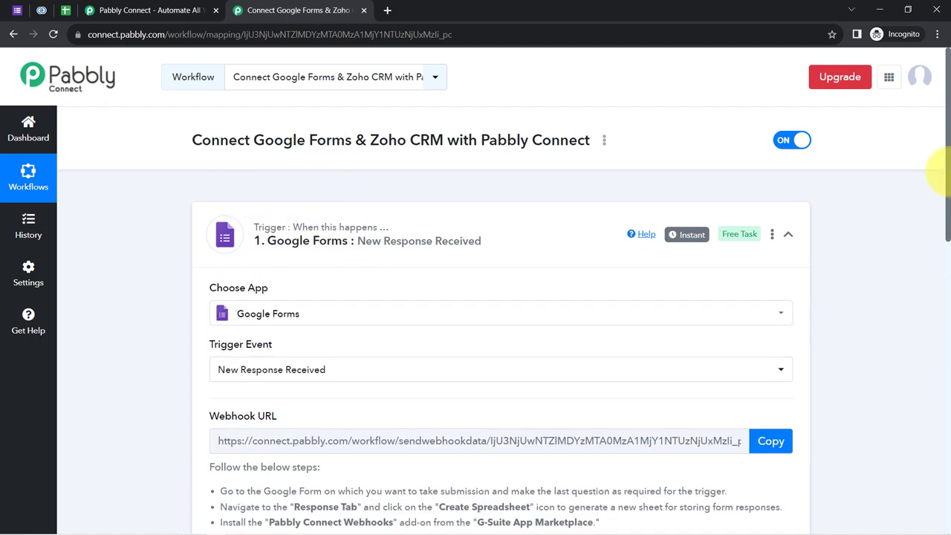
{"action": "left_click_drag", "start_coordinate": [946, 159], "coordinate": [948, 370]}
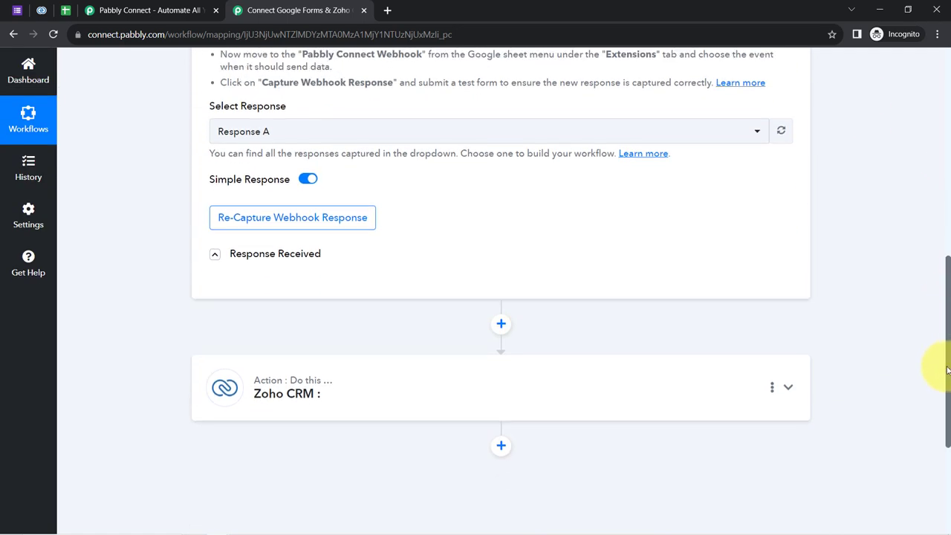
- Expand the received response details and set the Zoho CRM action event to Create Contact
{"action": "left_click", "coordinate": [256, 253]}
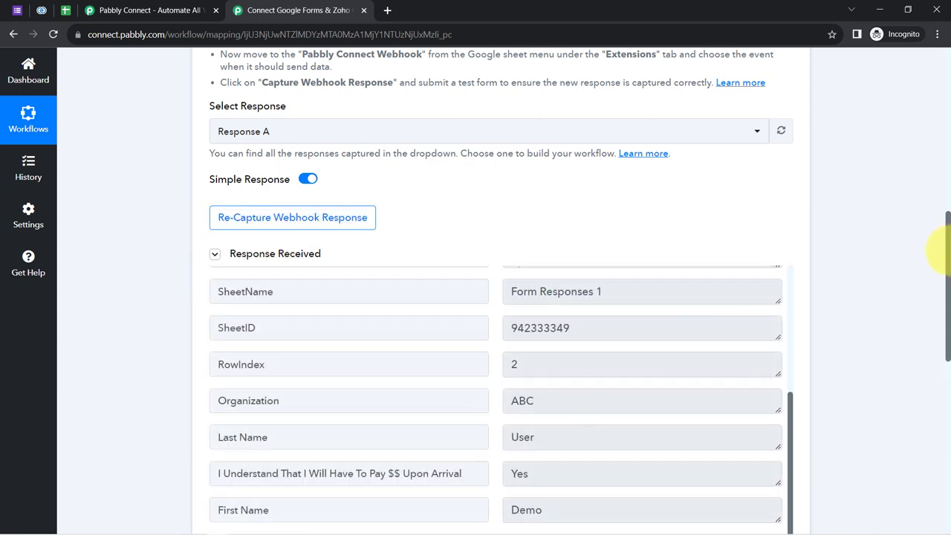
{"action": "left_click_drag", "start_coordinate": [948, 241], "coordinate": [948, 421]}
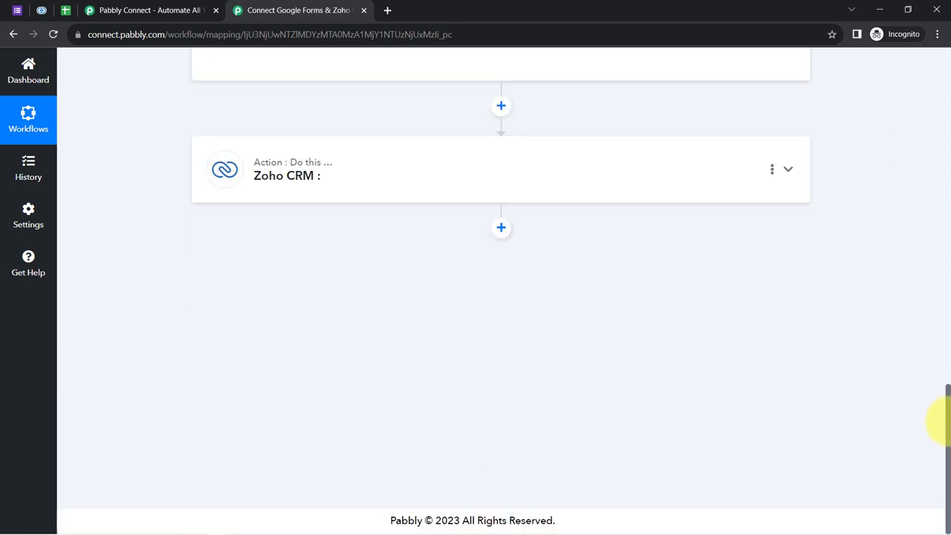
{"action": "left_click", "coordinate": [267, 168]}
{"action": "left_click", "coordinate": [233, 310]}
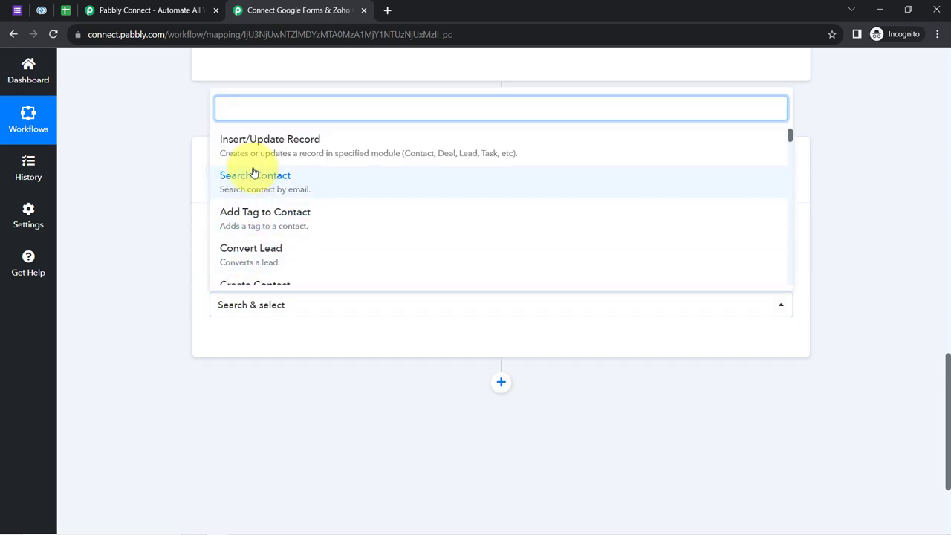
{"action": "left_click", "coordinate": [247, 286]}
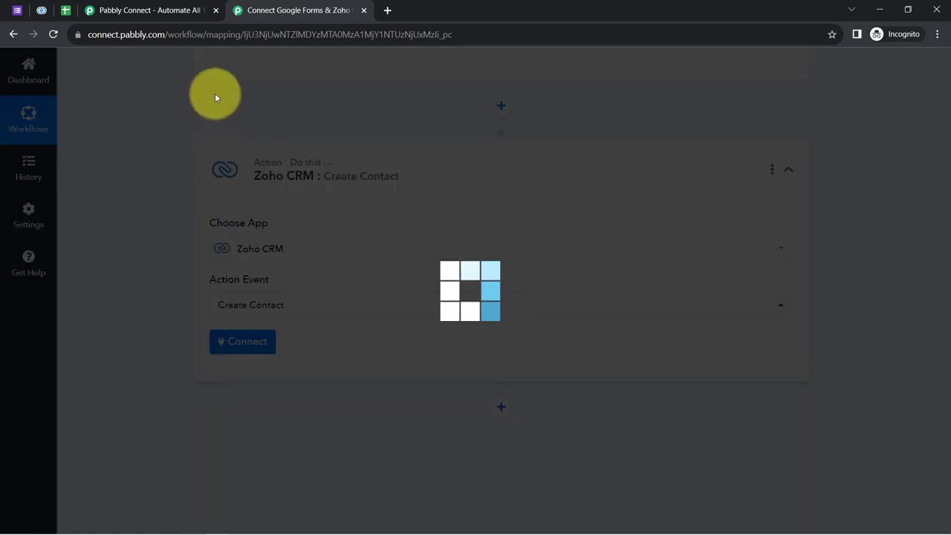
- Start connecting a Zoho CRM account through a new connection and open its domain request
{"action": "left_click", "coordinate": [245, 342]}
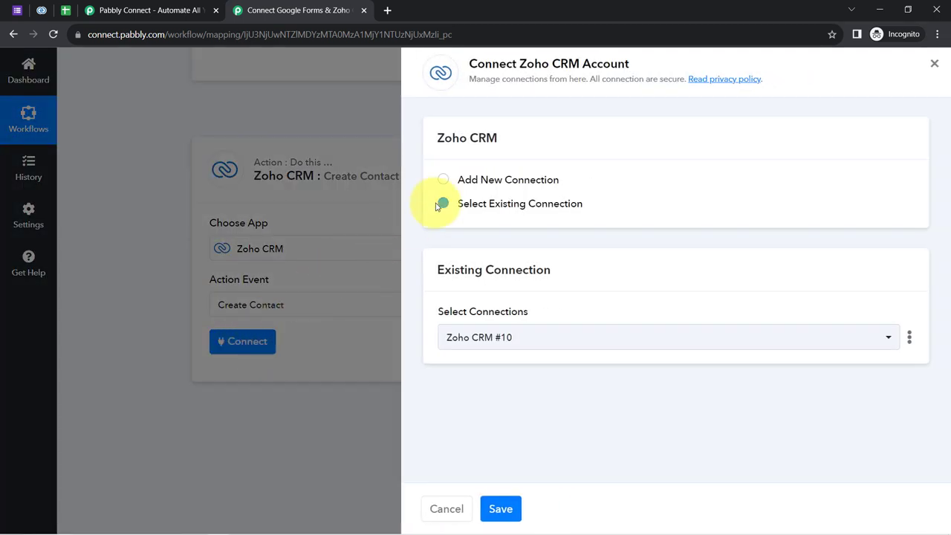
{"action": "left_click_drag", "start_coordinate": [485, 67], "coordinate": [599, 79]}
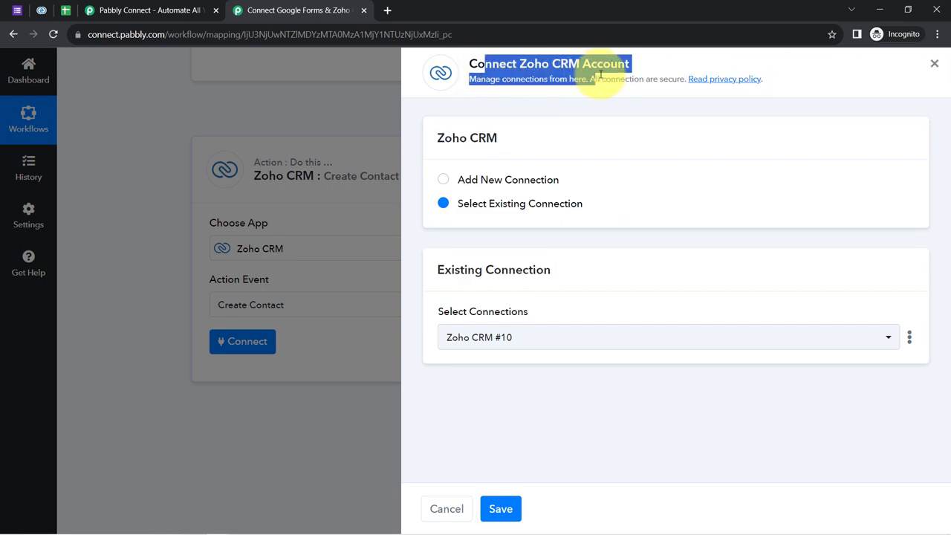
{"action": "left_click", "coordinate": [504, 182]}
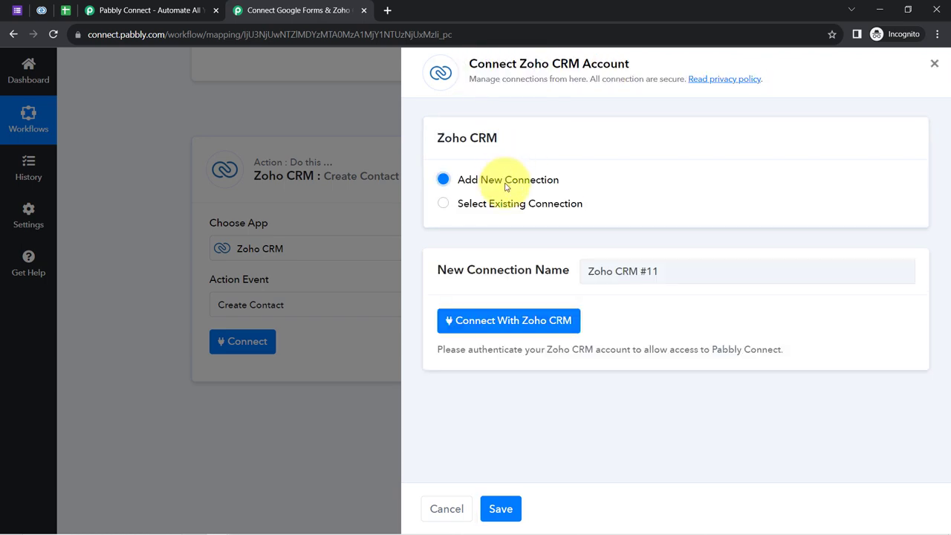
{"action": "left_click", "coordinate": [493, 331]}
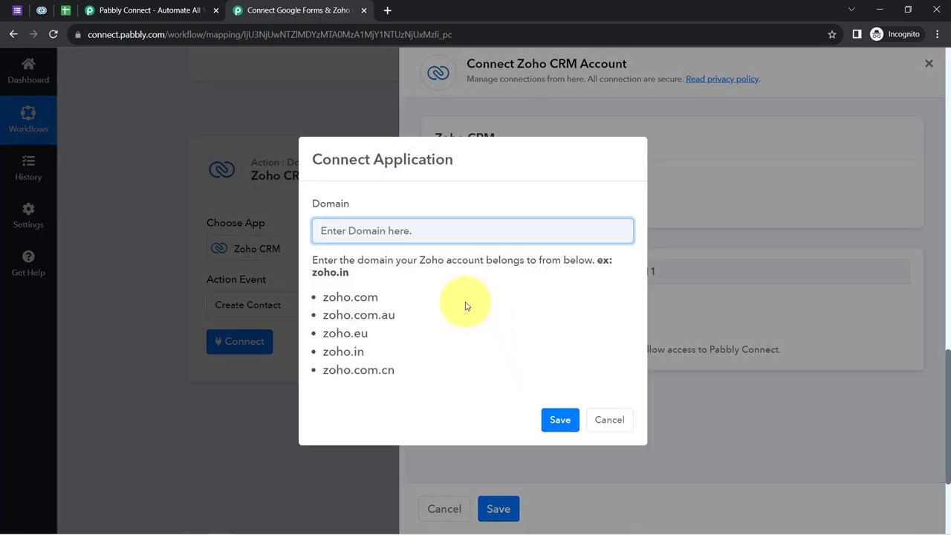
- Check the domain in the Zoho CRM page's address, then enter zoho.in as the connection domain and save it
{"action": "left_click_drag", "start_coordinate": [364, 351], "coordinate": [328, 350]}
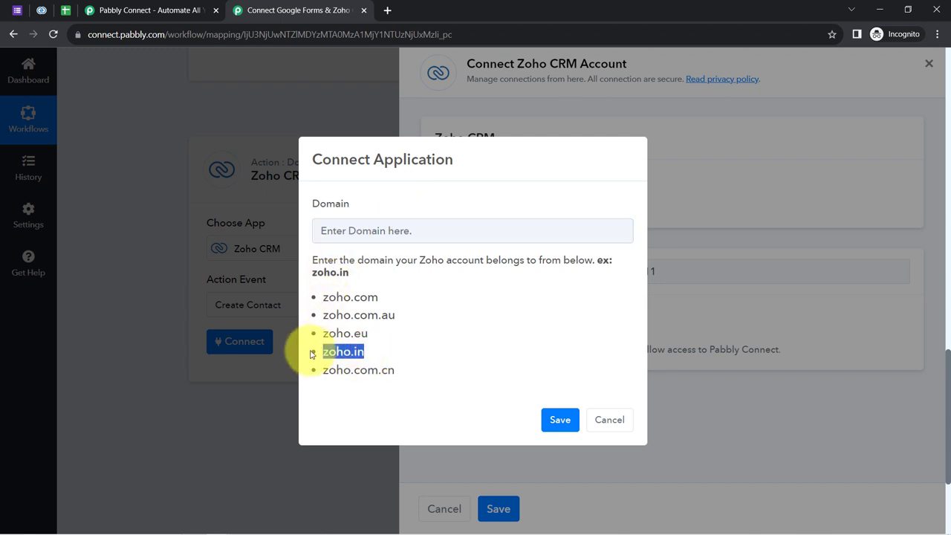
{"action": "left_click", "coordinate": [41, 10]}
{"action": "left_click_drag", "start_coordinate": [226, 34], "coordinate": [123, 34]}
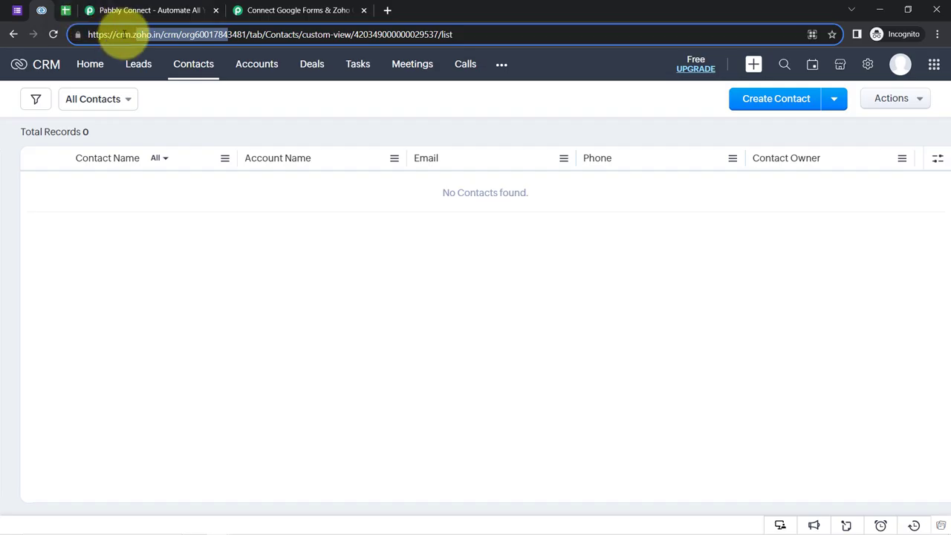
{"action": "left_click", "coordinate": [276, 9]}
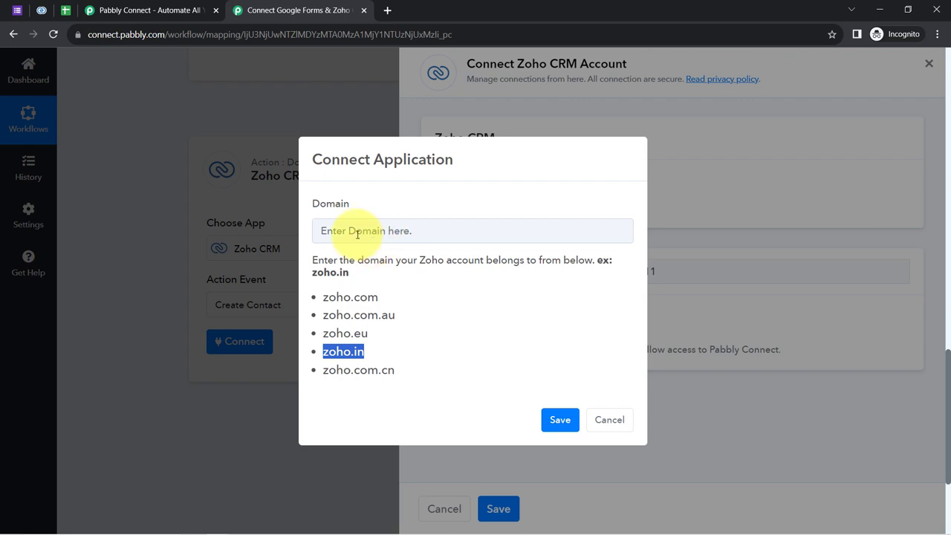
{"action": "left_click", "coordinate": [357, 234]}
{"action": "type", "text": "zoho.in"}
{"action": "left_click", "coordinate": [560, 419]}
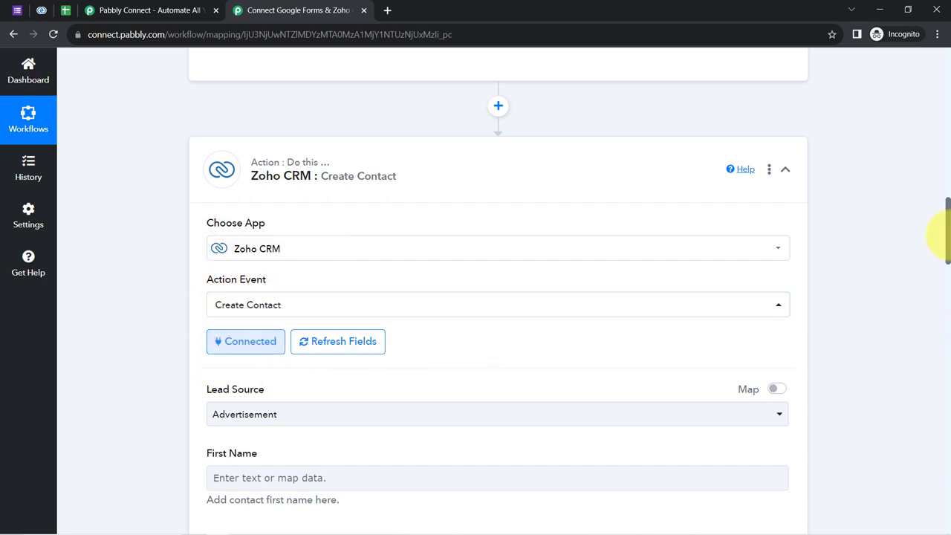
- Select Advertisement as the Lead Source for the Zoho CRM contact
{"action": "left_click_drag", "start_coordinate": [949, 218], "coordinate": [945, 258]}
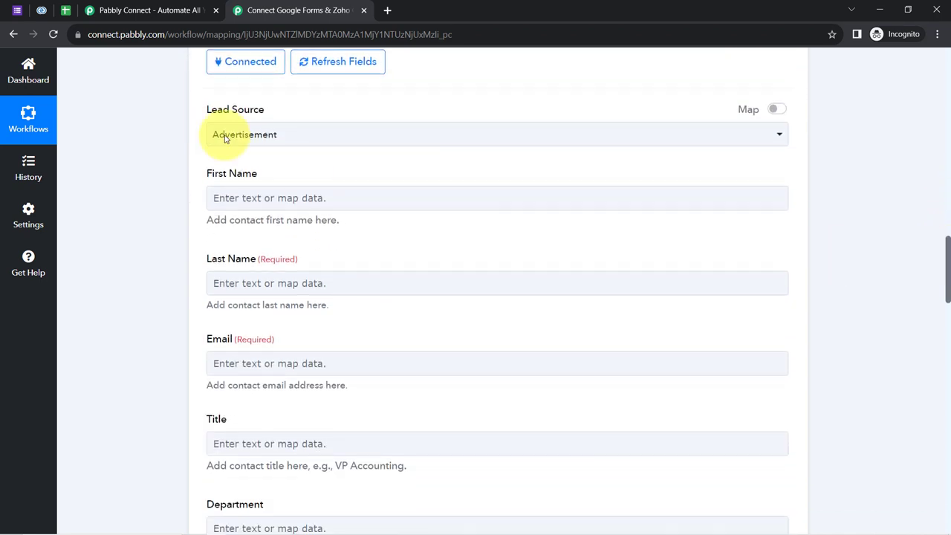
{"action": "left_click", "coordinate": [266, 134]}
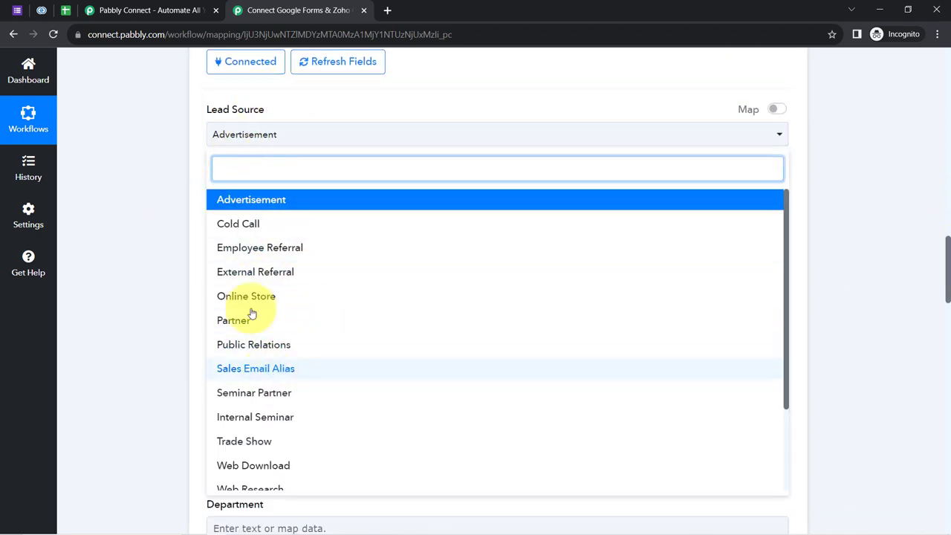
{"action": "left_click", "coordinate": [243, 201]}
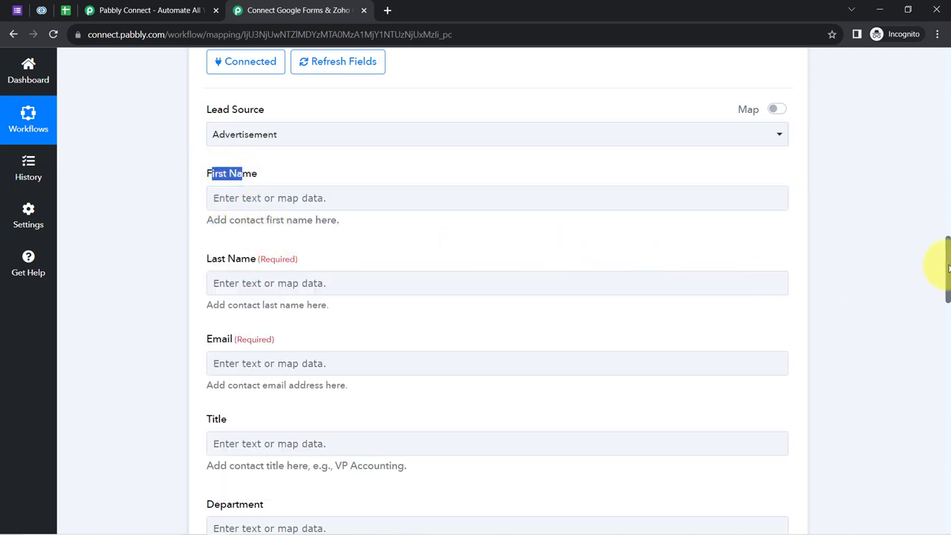
- Compare the Event Registration form with the captured response values available for the contact fields
{"action": "left_click_drag", "start_coordinate": [948, 266], "coordinate": [929, 273]}
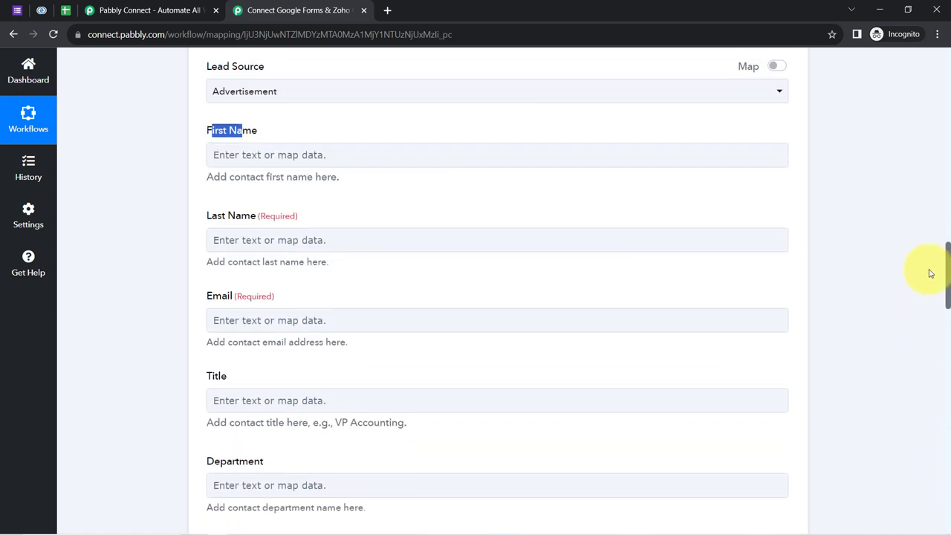
{"action": "left_click", "coordinate": [16, 10]}
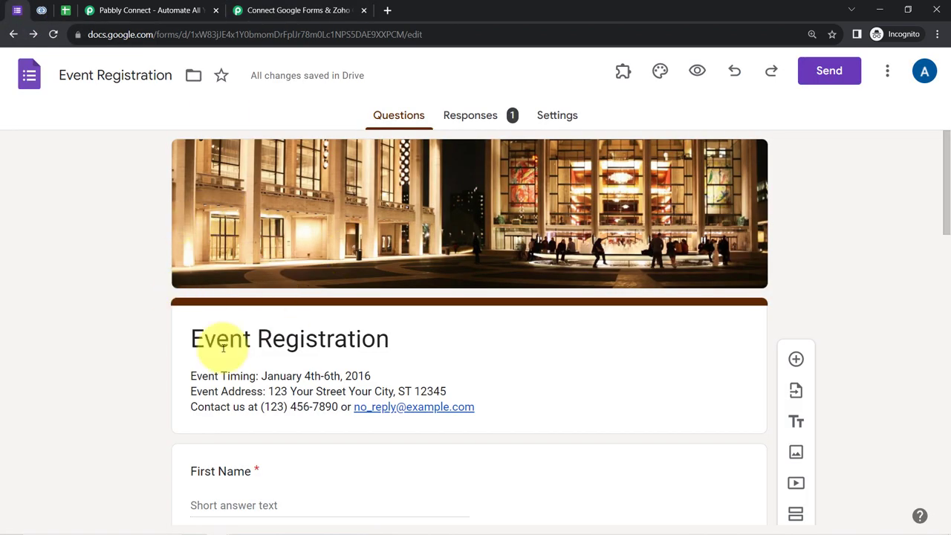
{"action": "left_click", "coordinate": [291, 8]}
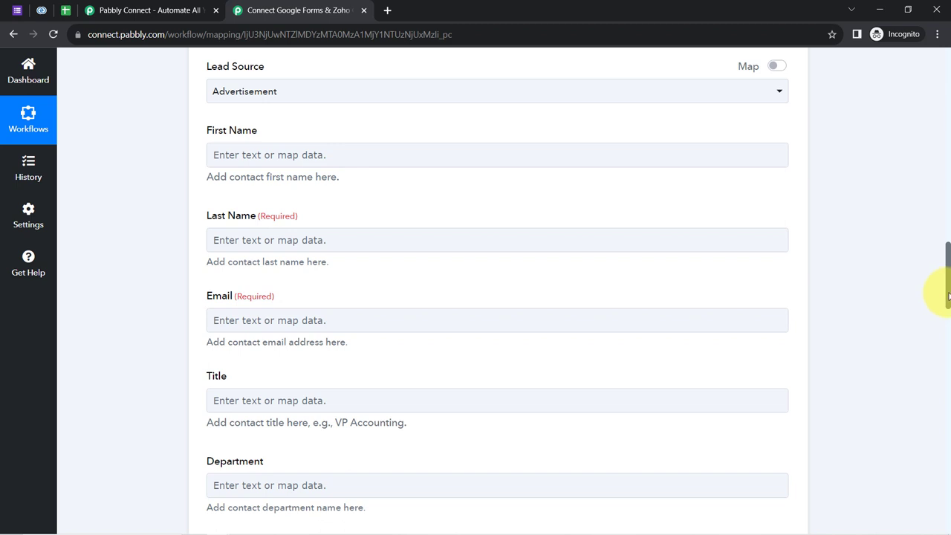
{"action": "left_click_drag", "start_coordinate": [948, 296], "coordinate": [942, 201]}
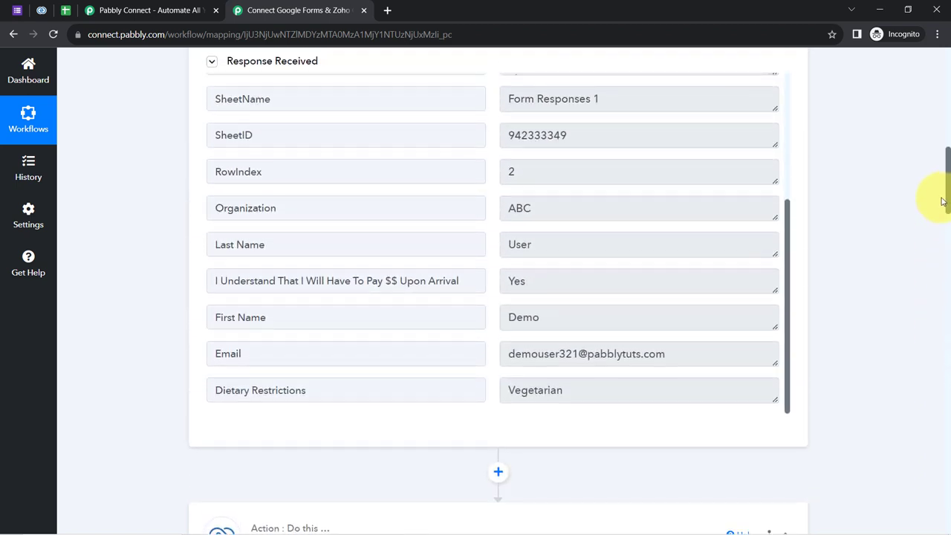
{"action": "double_click", "coordinate": [543, 357]}
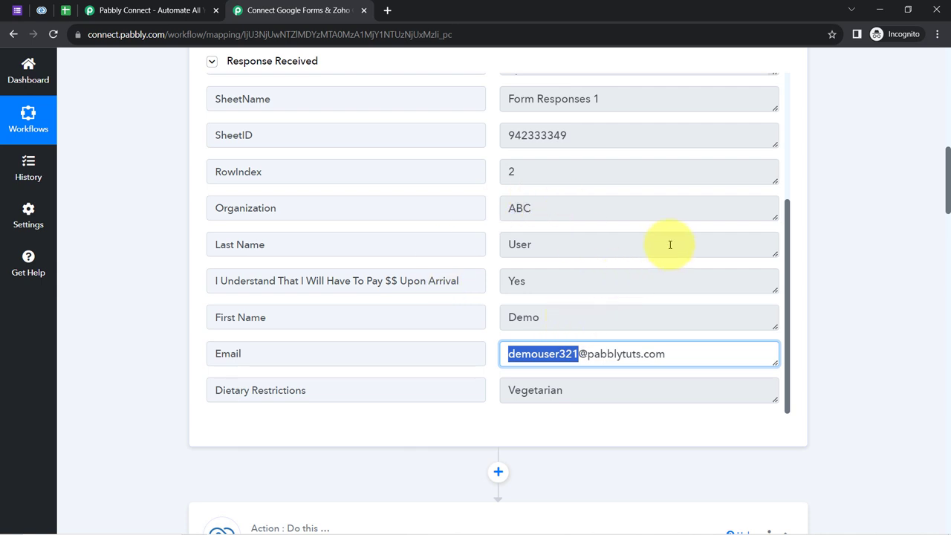
- Map the contact's First Name to the First Name value from the Google Forms response
{"action": "left_click_drag", "start_coordinate": [948, 184], "coordinate": [927, 272]}
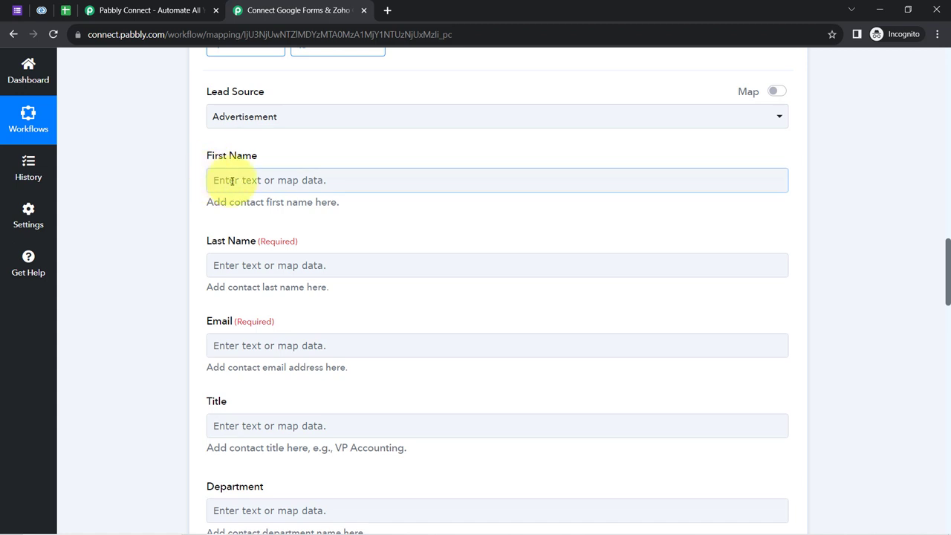
{"action": "left_click", "coordinate": [232, 180]}
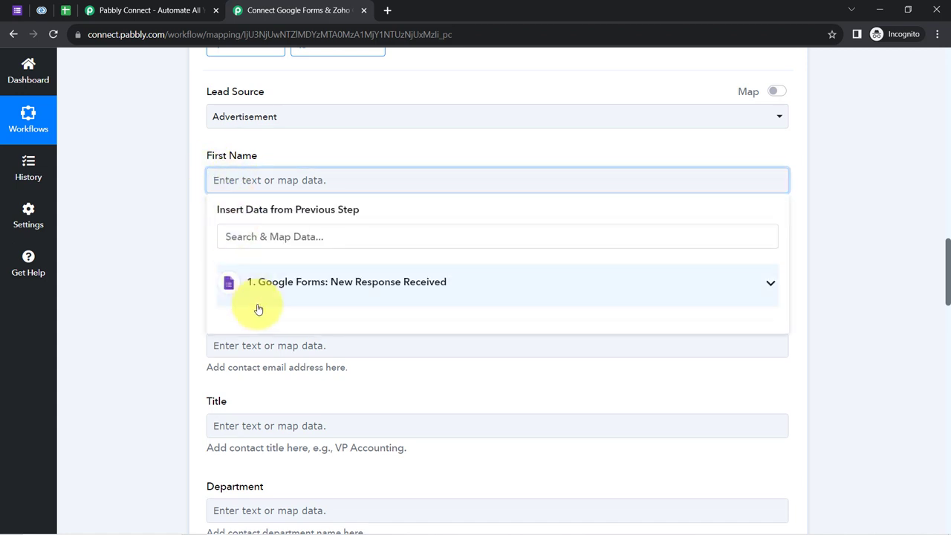
{"action": "left_click", "coordinate": [252, 293]}
{"action": "left_click", "coordinate": [234, 236]}
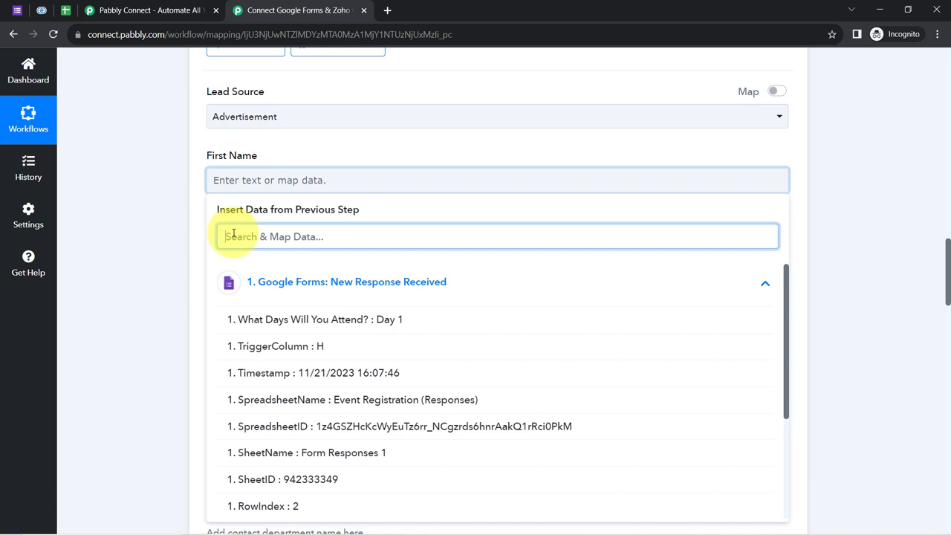
{"action": "type", "text": "dem"}
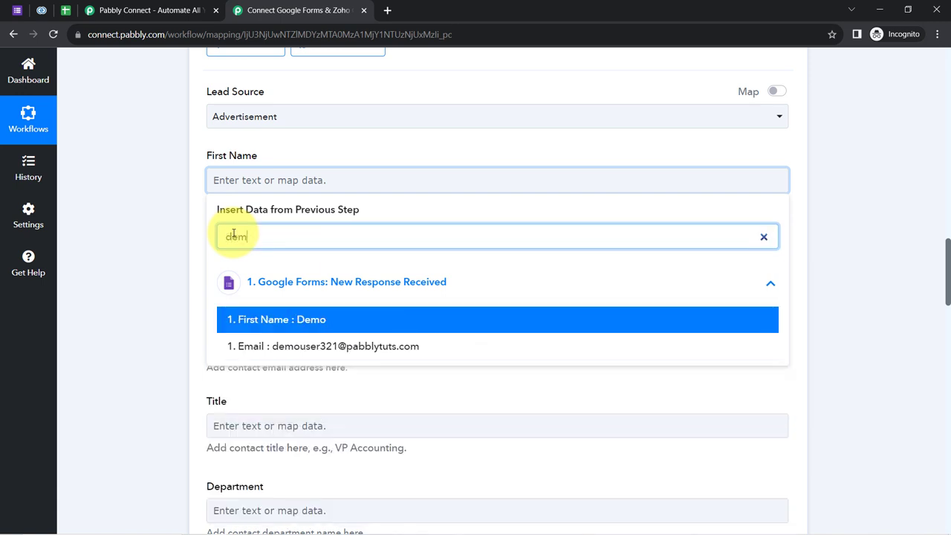
{"action": "left_click", "coordinate": [264, 320]}
{"action": "left_click", "coordinate": [181, 282]}
- Map the contact's Last Name to the Last Name value from the Google Forms response
{"action": "scroll", "coordinate": [181, 282], "scroll_direction": "down", "scroll_amount": 2}
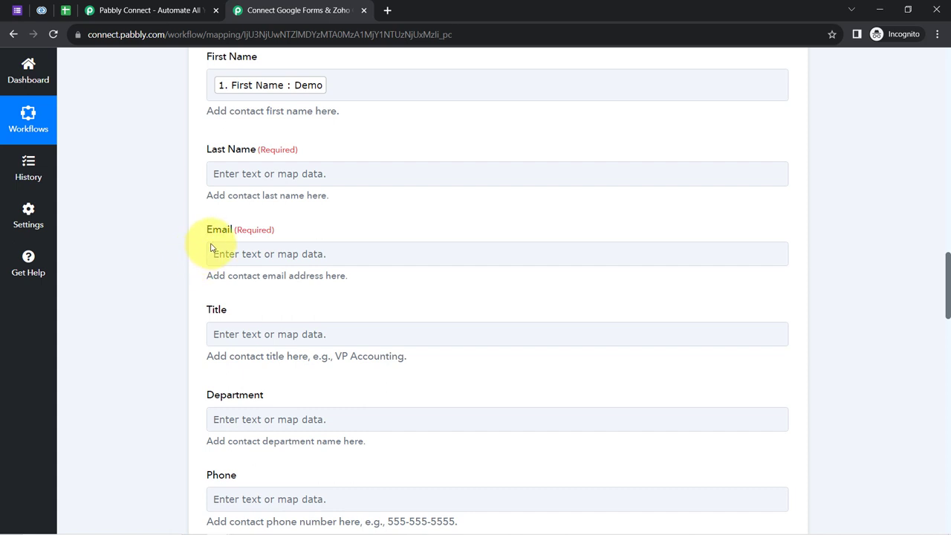
{"action": "left_click", "coordinate": [220, 175]}
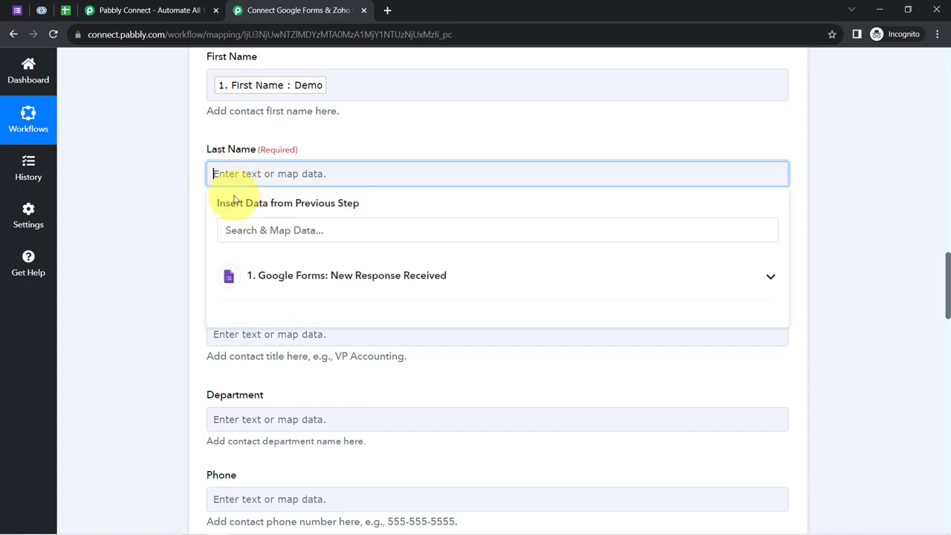
{"action": "left_click", "coordinate": [234, 230]}
{"action": "type", "text": "user"}
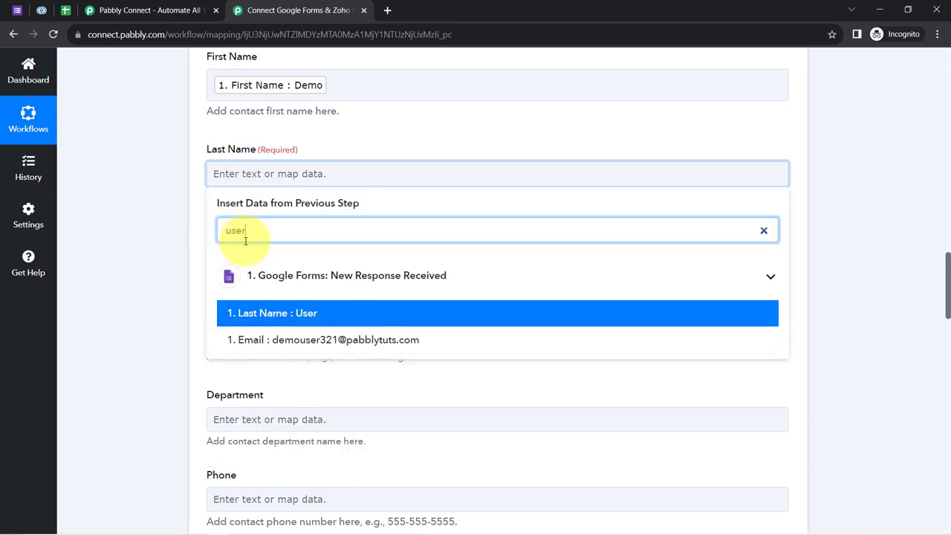
{"action": "left_click", "coordinate": [265, 319]}
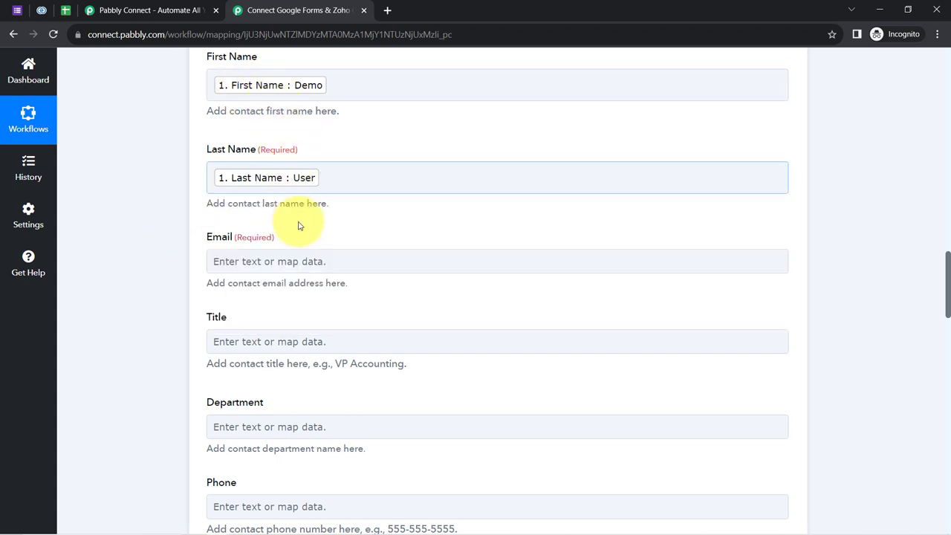
- Map the contact's Email to the Email value from the Google Forms response
{"action": "left_click", "coordinate": [249, 264]}
{"action": "type", "text": "e"}
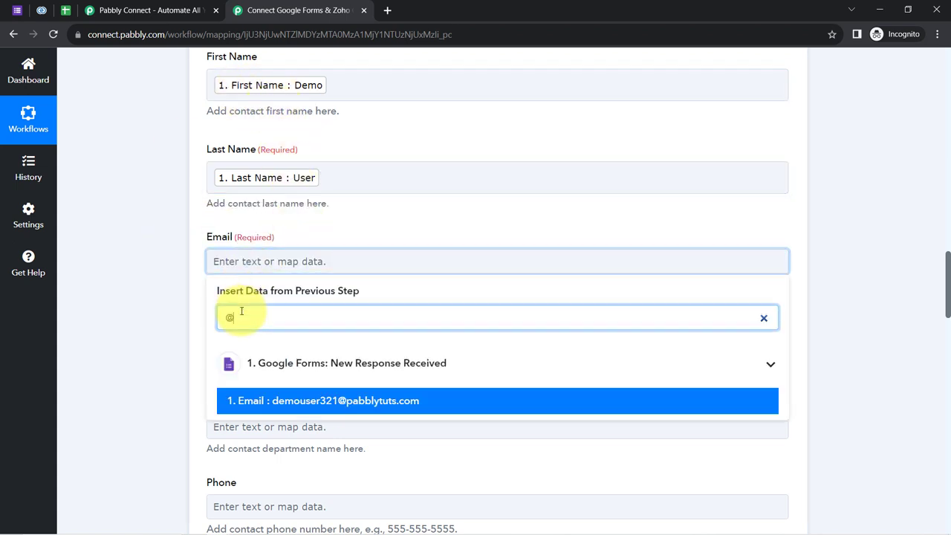
{"action": "left_click", "coordinate": [360, 397]}
{"action": "left_click", "coordinate": [153, 288]}
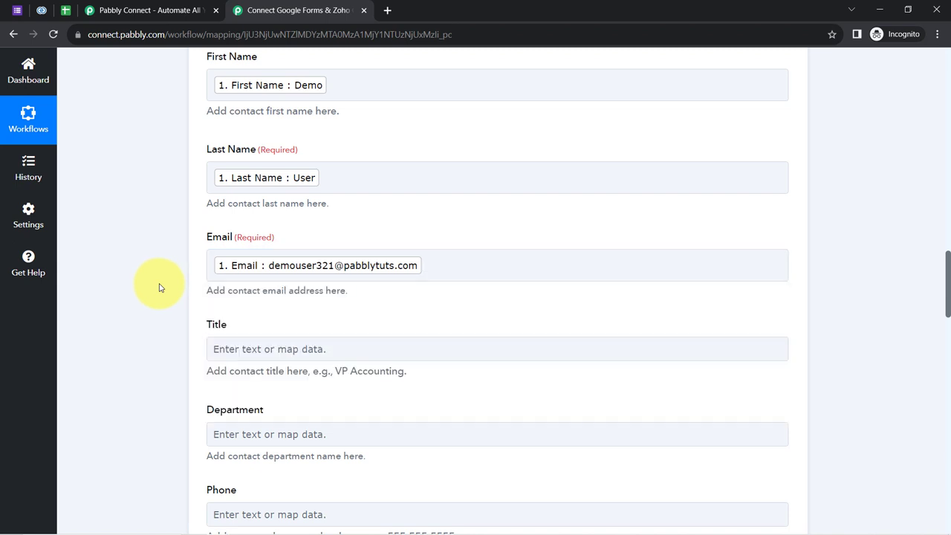
{"action": "scroll", "coordinate": [159, 287], "scroll_direction": "down", "scroll_amount": 2}
{"action": "scroll", "coordinate": [159, 288], "scroll_direction": "down", "scroll_amount": 3}
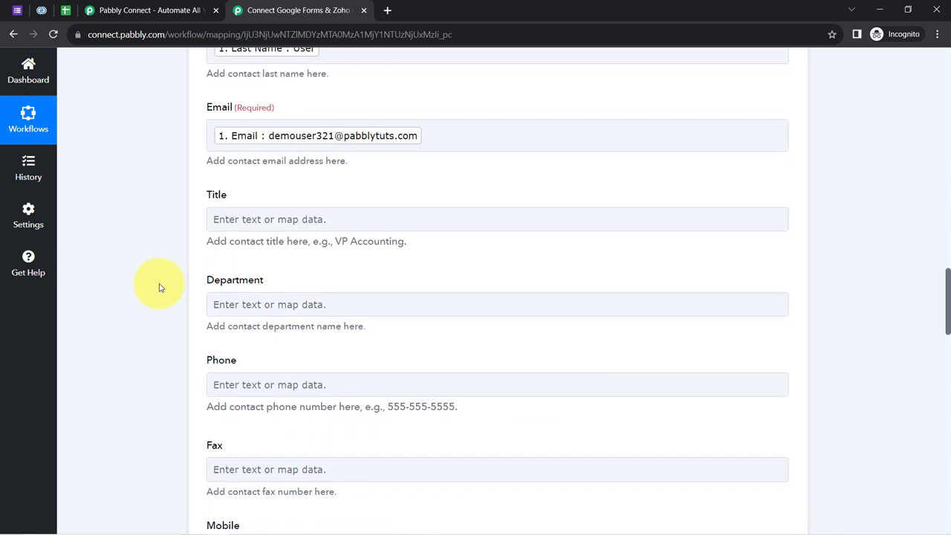
{"action": "scroll", "coordinate": [159, 287], "scroll_direction": "down", "scroll_amount": 1}
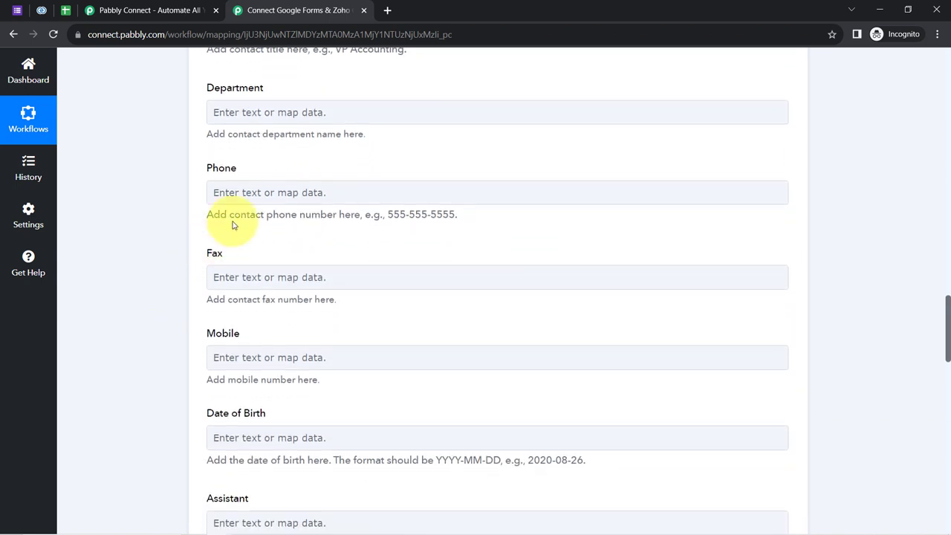
{"action": "left_click", "coordinate": [245, 191]}
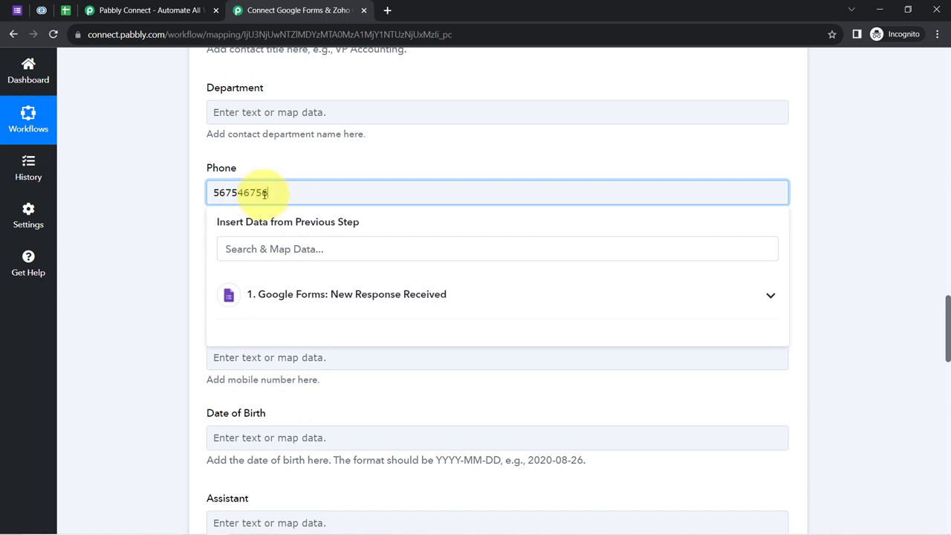
{"action": "left_click", "coordinate": [174, 212]}
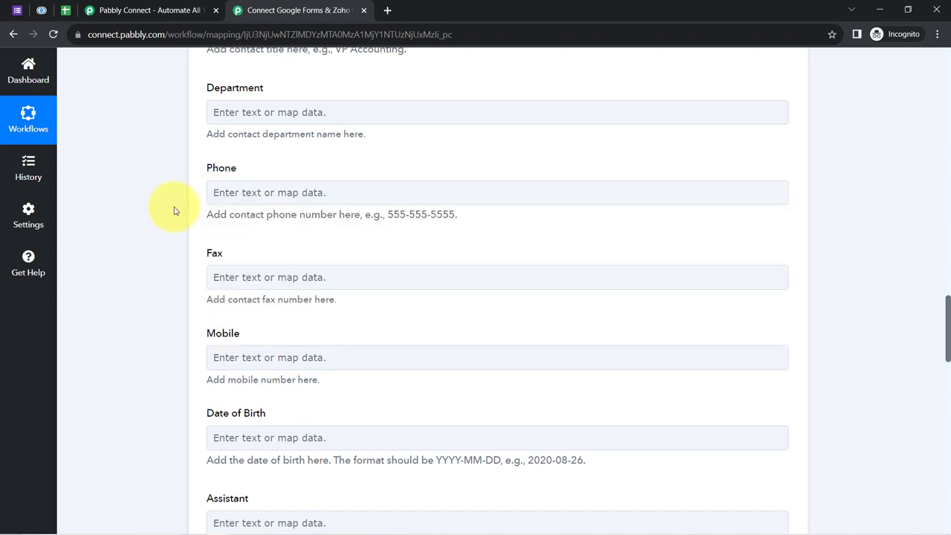
{"action": "scroll", "coordinate": [174, 211], "scroll_direction": "down", "scroll_amount": 3}
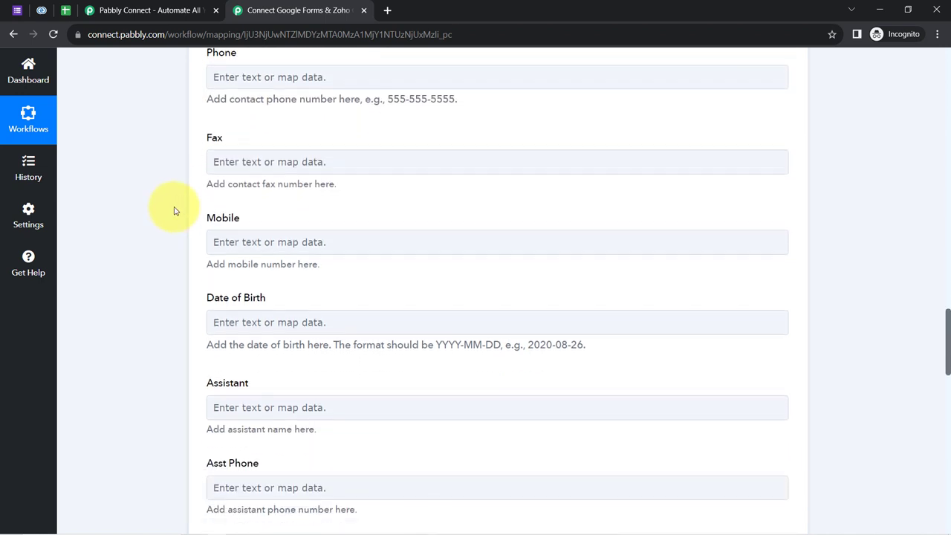
{"action": "scroll", "coordinate": [174, 211], "scroll_direction": "down", "scroll_amount": 1}
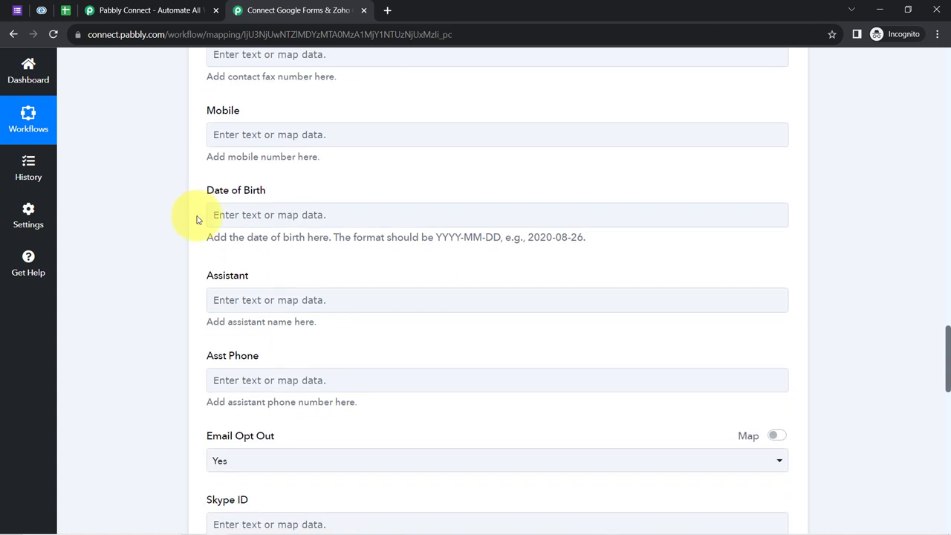
{"action": "left_click", "coordinate": [216, 132]}
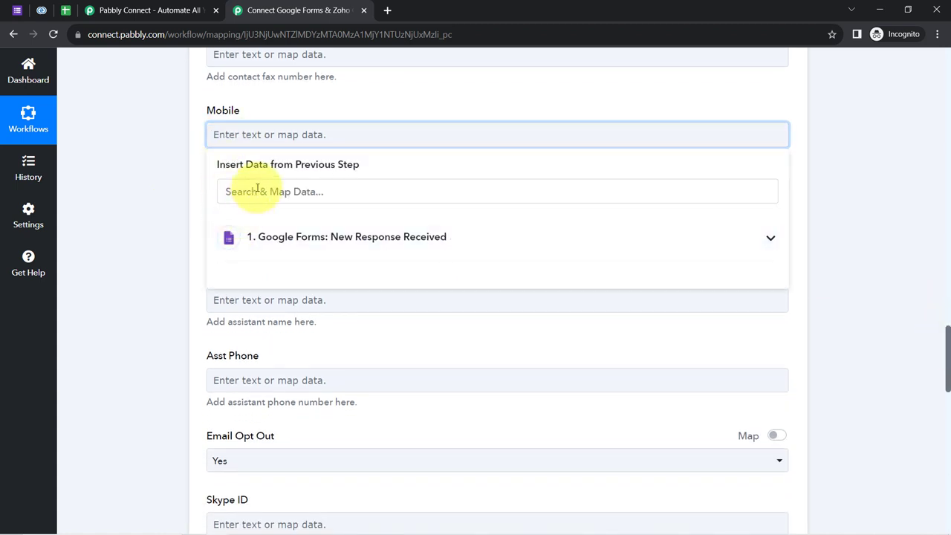
{"action": "left_click", "coordinate": [257, 190]}
{"action": "type", "text": "9"}
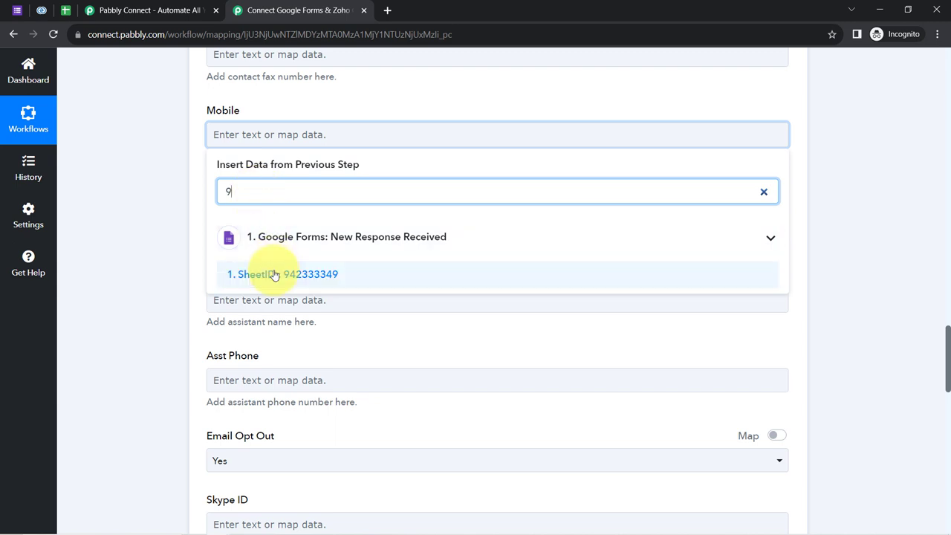
{"action": "key", "text": "BackSpace"}
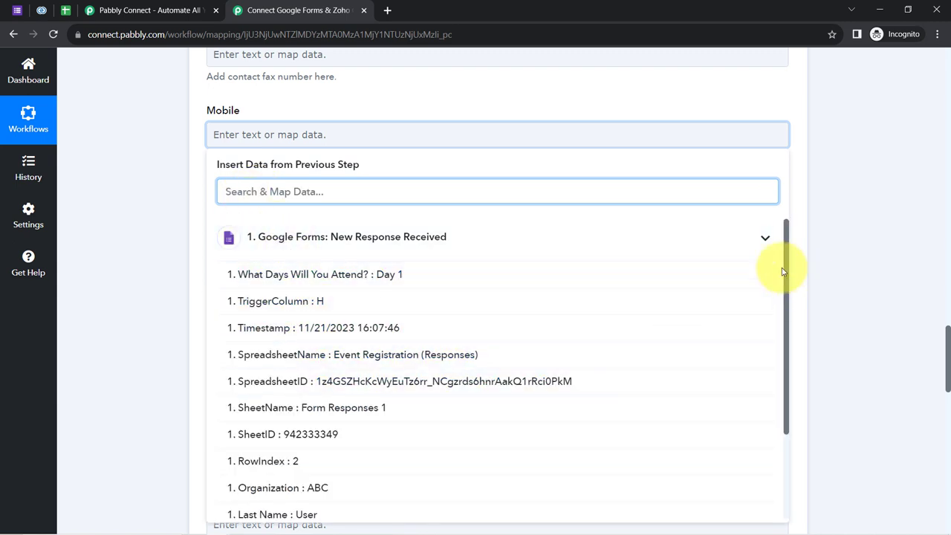
{"action": "left_click_drag", "start_coordinate": [787, 272], "coordinate": [765, 238]}
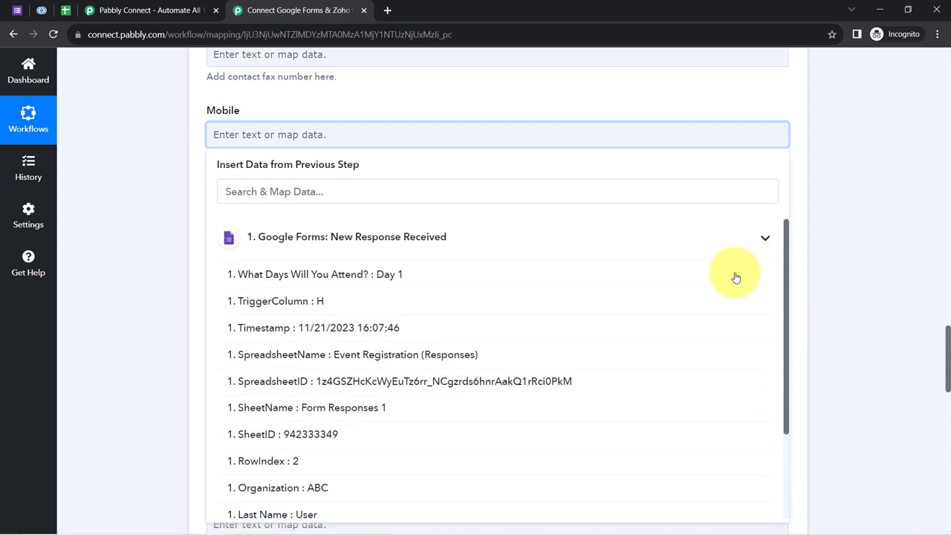
{"action": "left_click", "coordinate": [178, 149]}
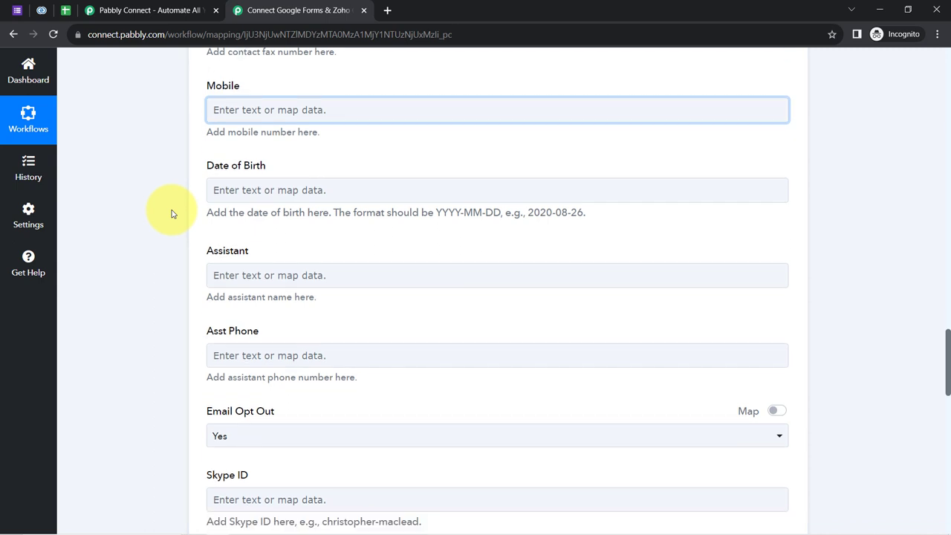
- Check the Zoho CRM contacts list, and save the Create Contact action with a test request from Pabbly Connect
{"action": "scroll", "coordinate": [172, 214], "scroll_direction": "down", "scroll_amount": 6}
{"action": "scroll", "coordinate": [172, 214], "scroll_direction": "down", "scroll_amount": 6}
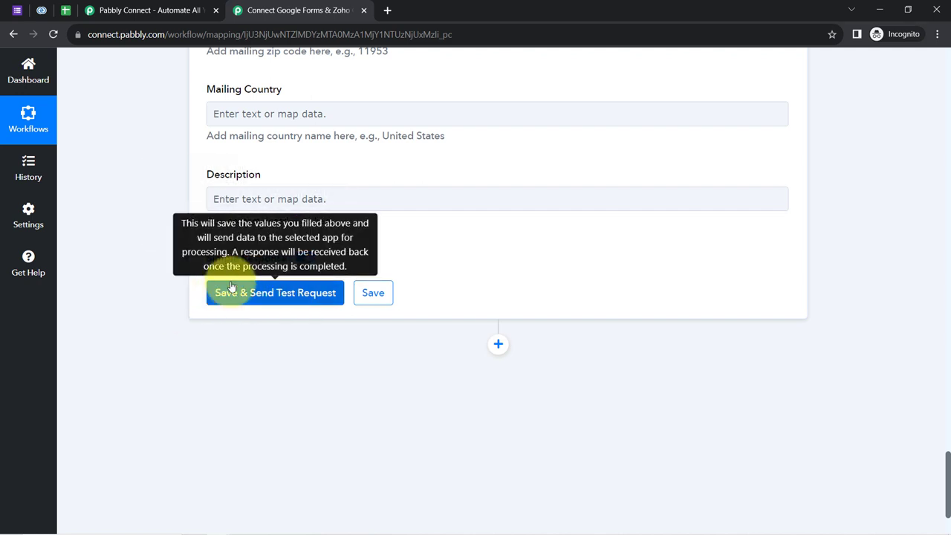
{"action": "left_click", "coordinate": [41, 12]}
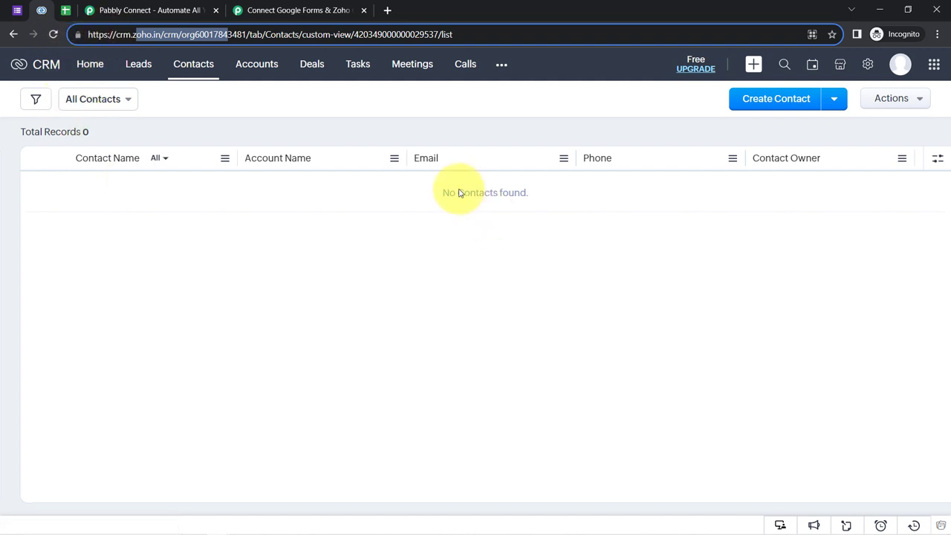
{"action": "left_click", "coordinate": [522, 196]}
{"action": "left_click", "coordinate": [253, 10]}
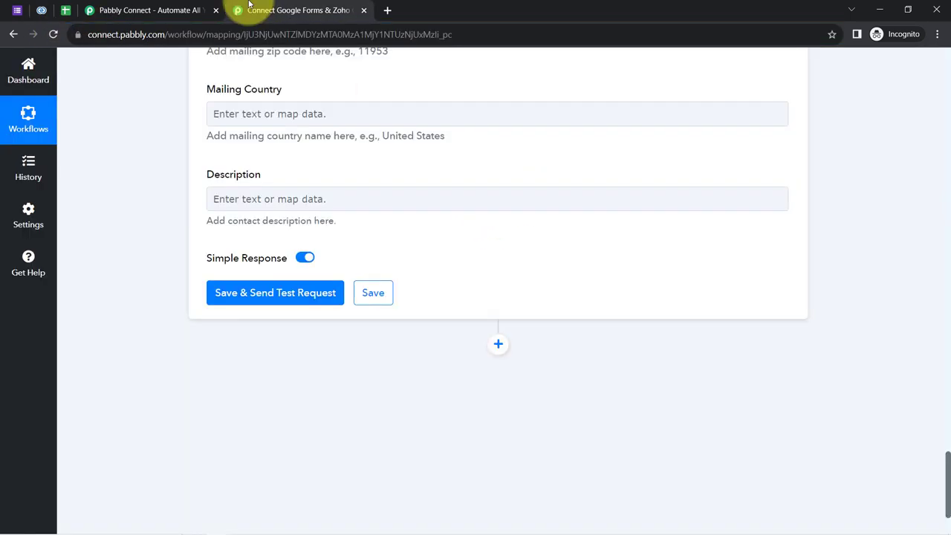
{"action": "left_click", "coordinate": [253, 292]}
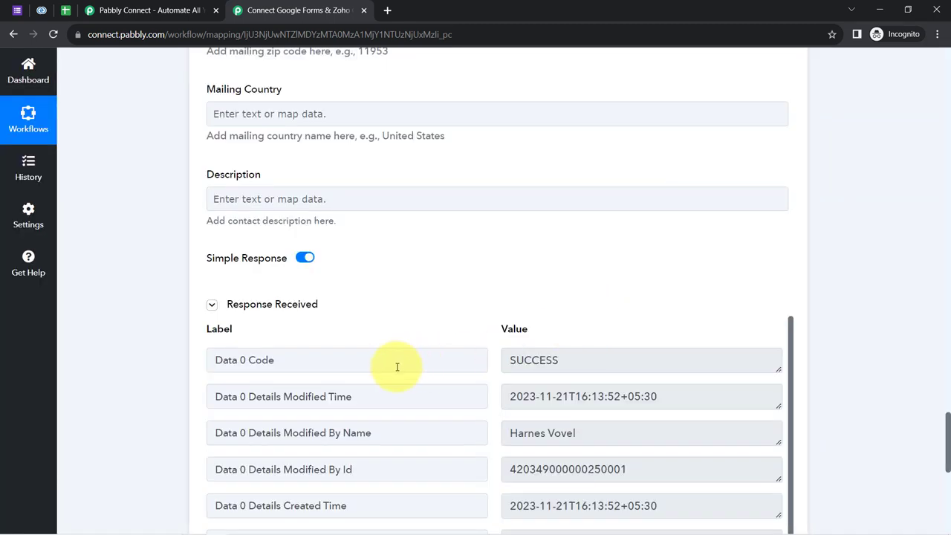
{"action": "left_click", "coordinate": [290, 315]}
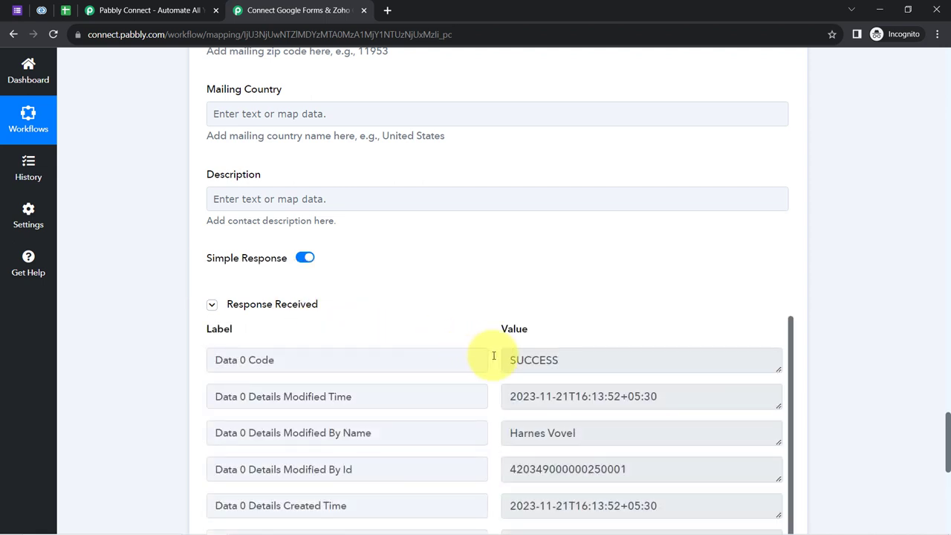
{"action": "double_click", "coordinate": [577, 365]}
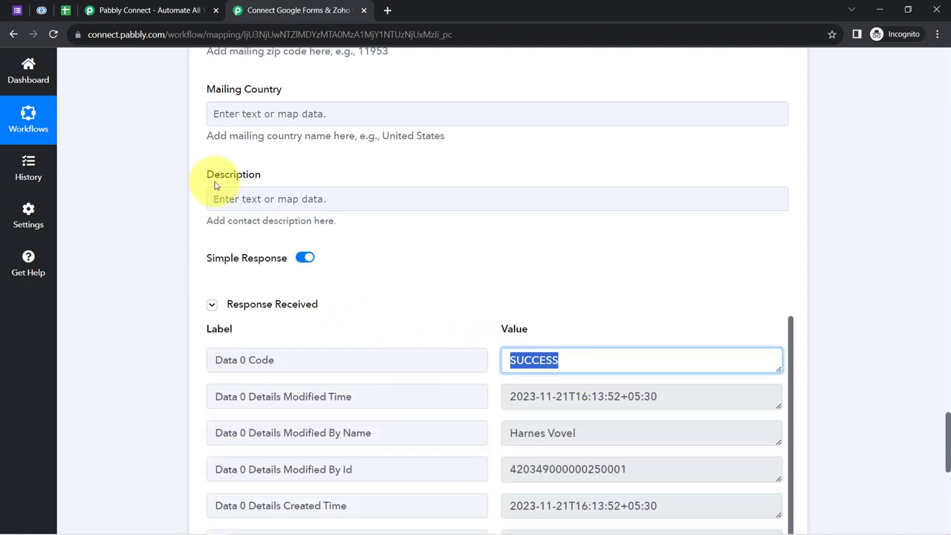
- Reload the Zoho CRM contacts list and examine the details of the contact created by the test request
{"action": "left_click", "coordinate": [42, 10]}
{"action": "left_click", "coordinate": [47, 38]}
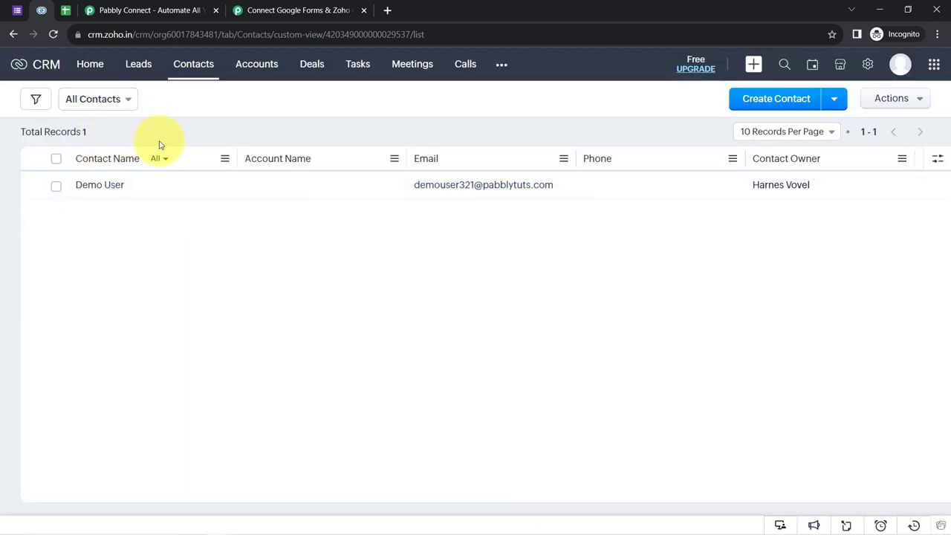
{"action": "left_click", "coordinate": [88, 187]}
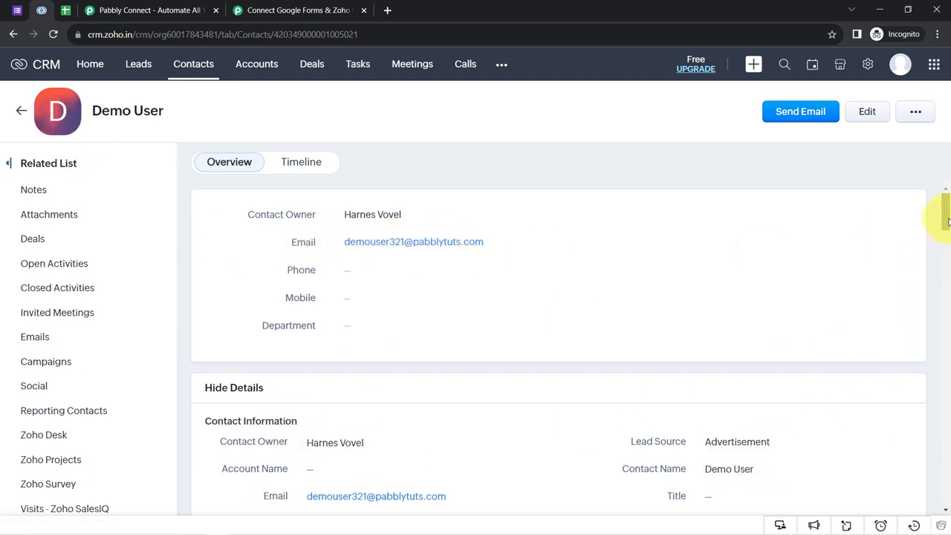
{"action": "left_click_drag", "start_coordinate": [948, 221], "coordinate": [947, 256]}
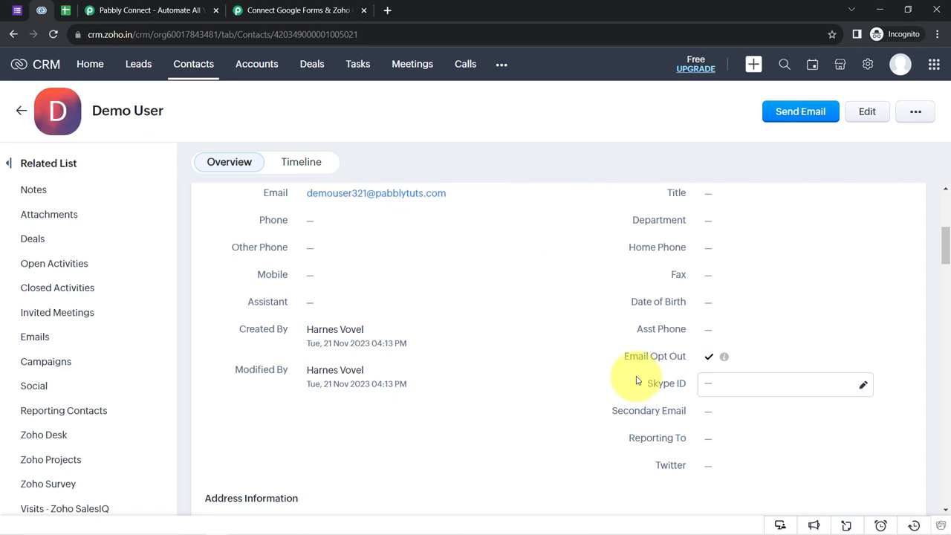
- Return to the Pabbly Connect workflow and collapse its Google Forms trigger and Zoho CRM action
{"action": "left_click", "coordinate": [16, 10]}
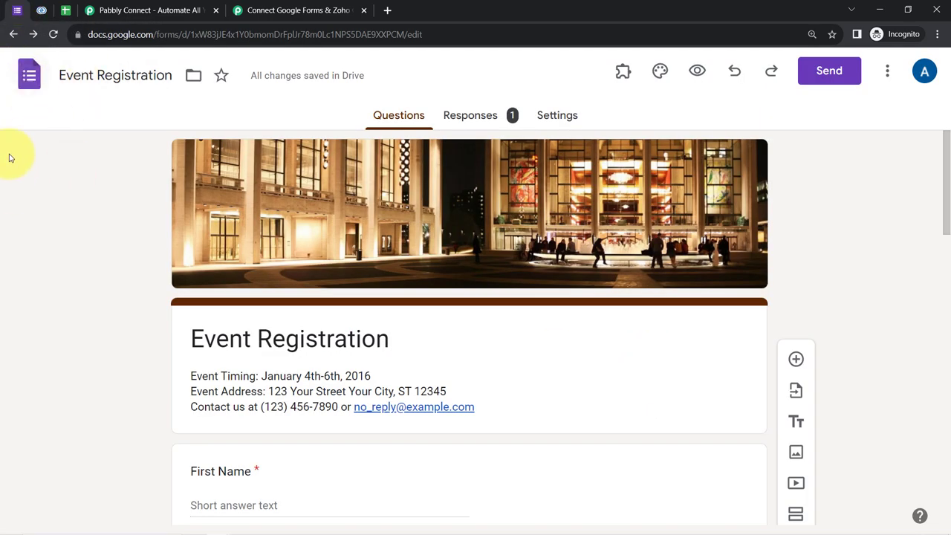
{"action": "left_click", "coordinate": [281, 10]}
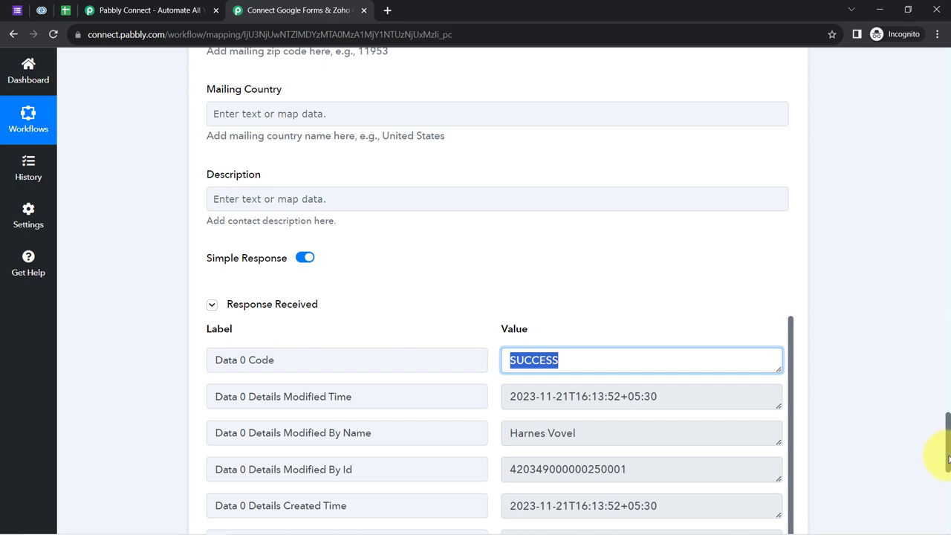
{"action": "left_click_drag", "start_coordinate": [948, 458], "coordinate": [937, 64]}
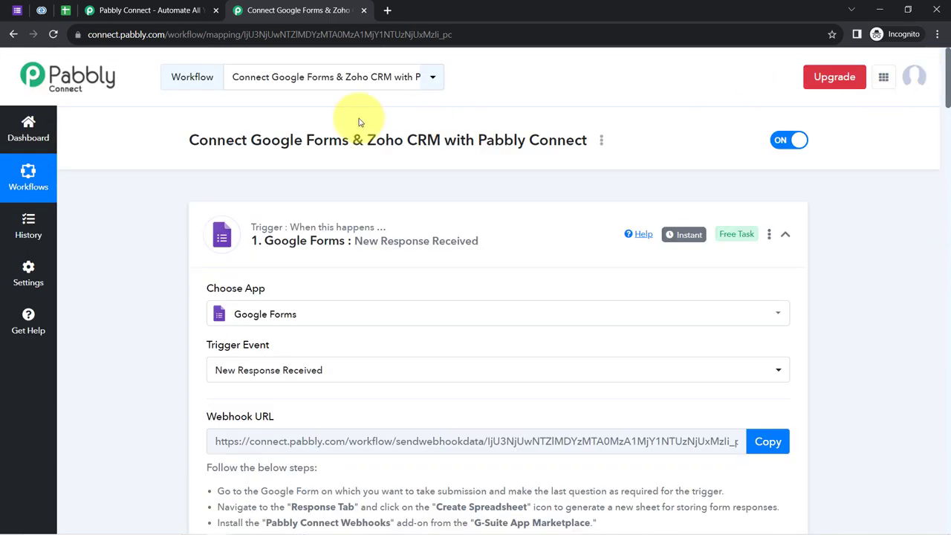
{"action": "left_click", "coordinate": [304, 242]}
{"action": "left_click", "coordinate": [284, 382]}
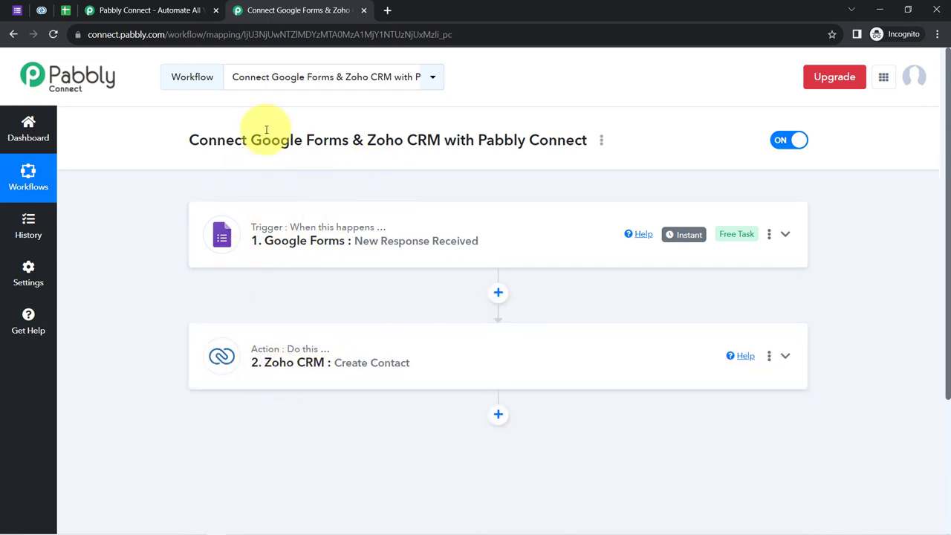
- Copy the share link of the Connect Google Forms & Zoho CRM workflow and close the sharing dialog
{"action": "left_click", "coordinate": [601, 141]}
{"action": "left_click", "coordinate": [499, 206]}
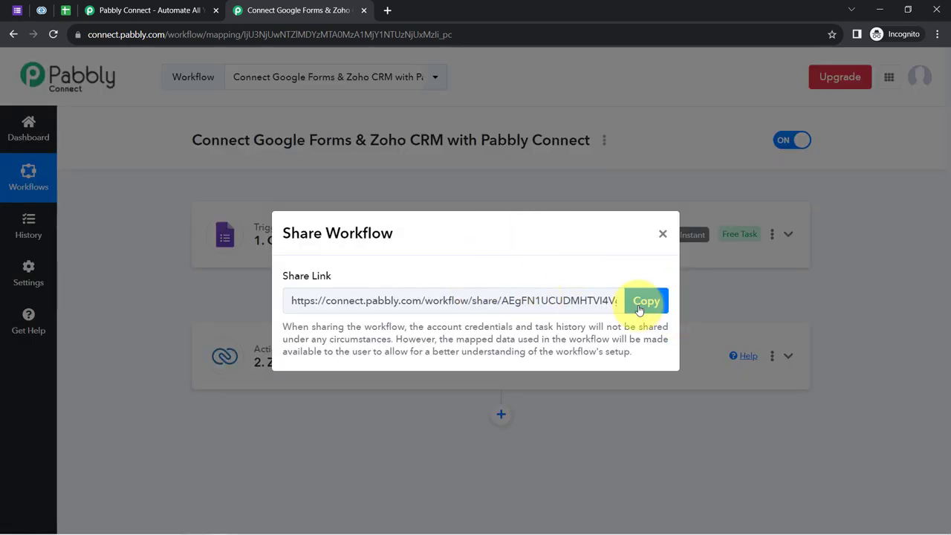
{"action": "left_click", "coordinate": [639, 307]}
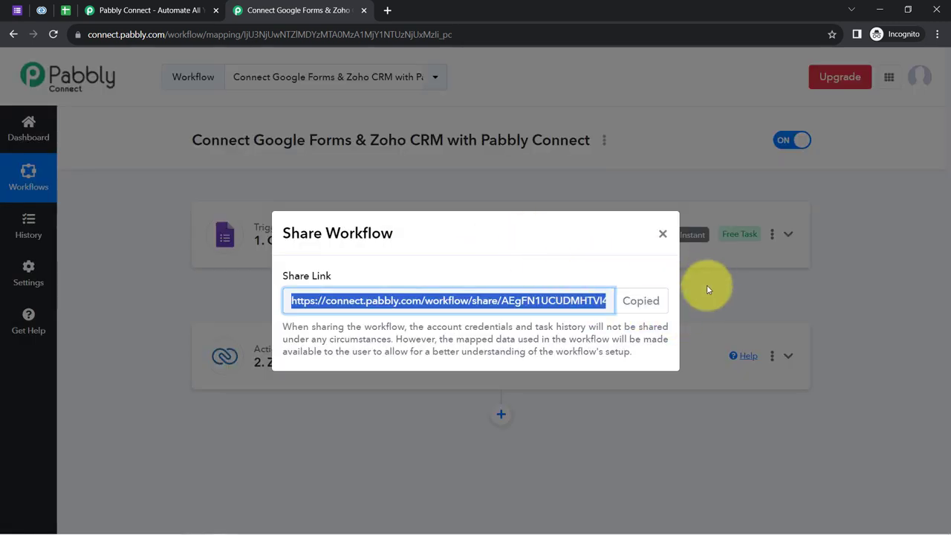
{"action": "left_click", "coordinate": [662, 235]}
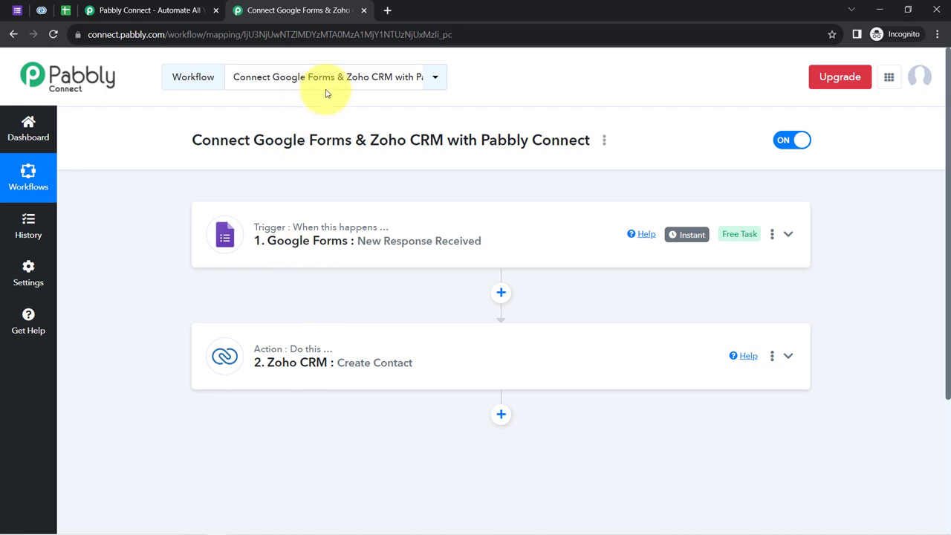
- Close both Pabbly pages and enable Send On Event for Pabbly Connect Webhooks in the Event Registration (Responses) spreadsheet
{"action": "left_click", "coordinate": [364, 10]}
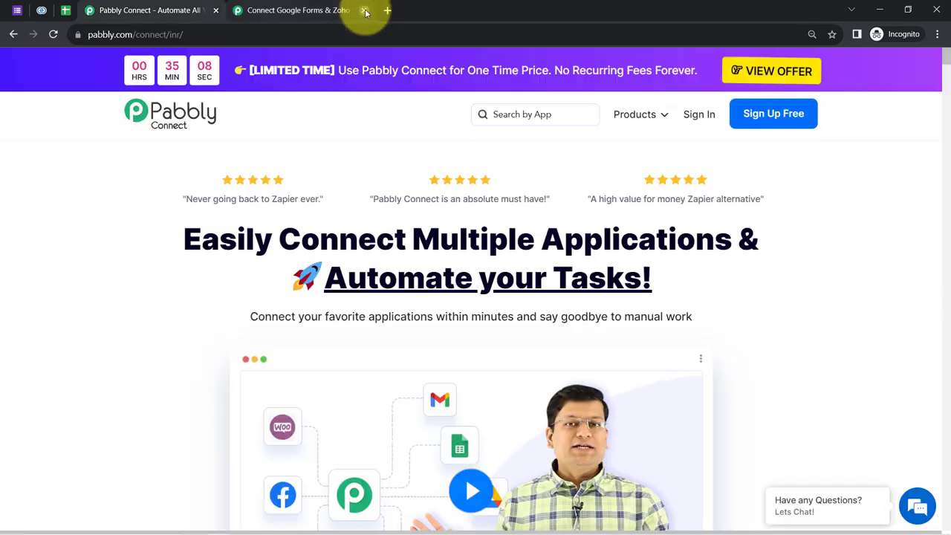
{"action": "left_click", "coordinate": [216, 11]}
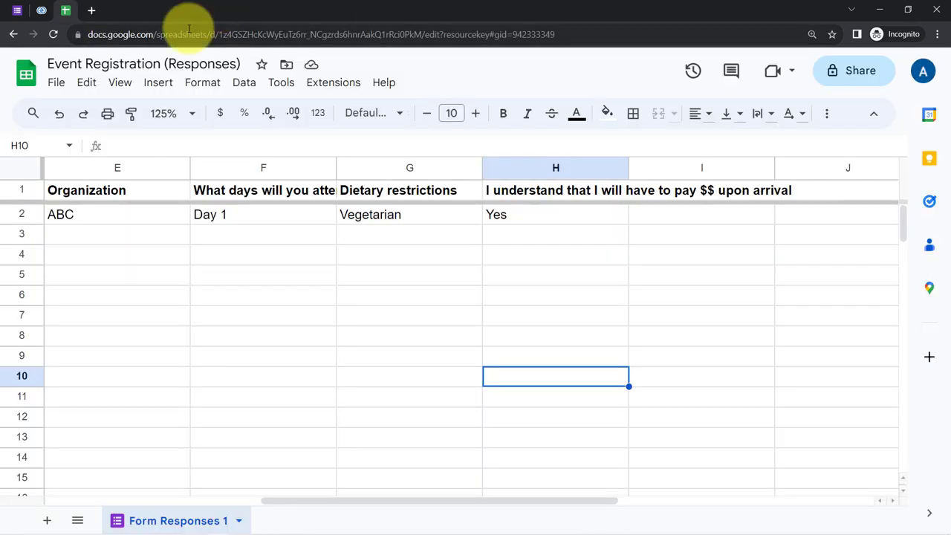
{"action": "left_click", "coordinate": [151, 252]}
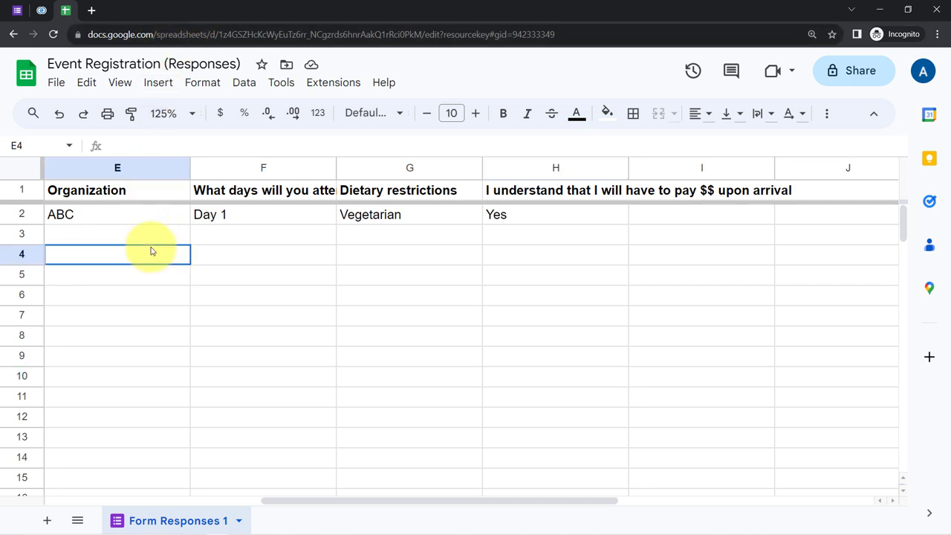
{"action": "left_click", "coordinate": [329, 86]}
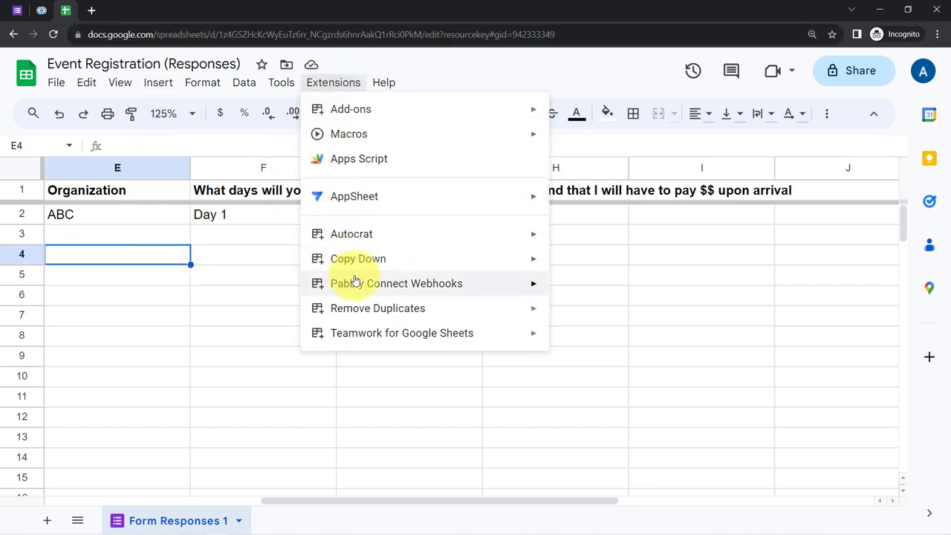
{"action": "mouse_move", "coordinate": [488, 285]}
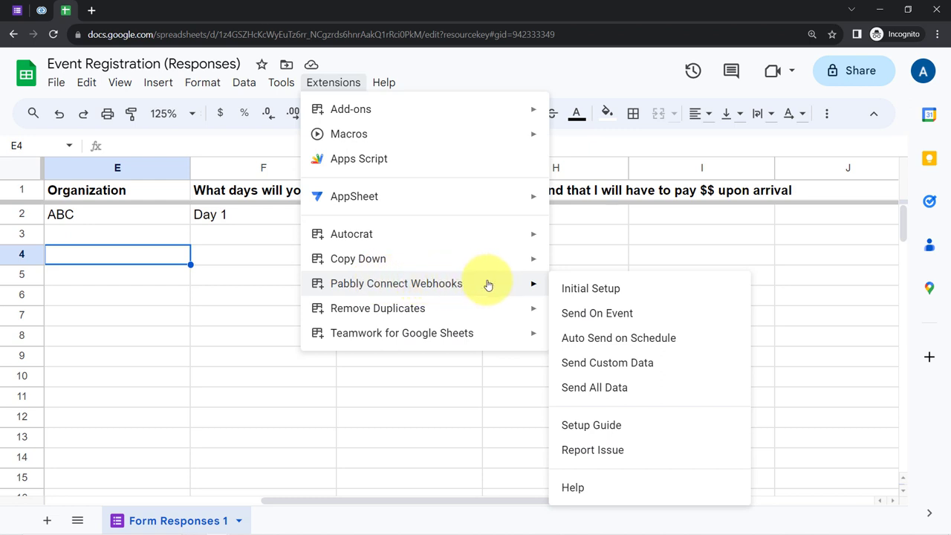
{"action": "left_click", "coordinate": [588, 323]}
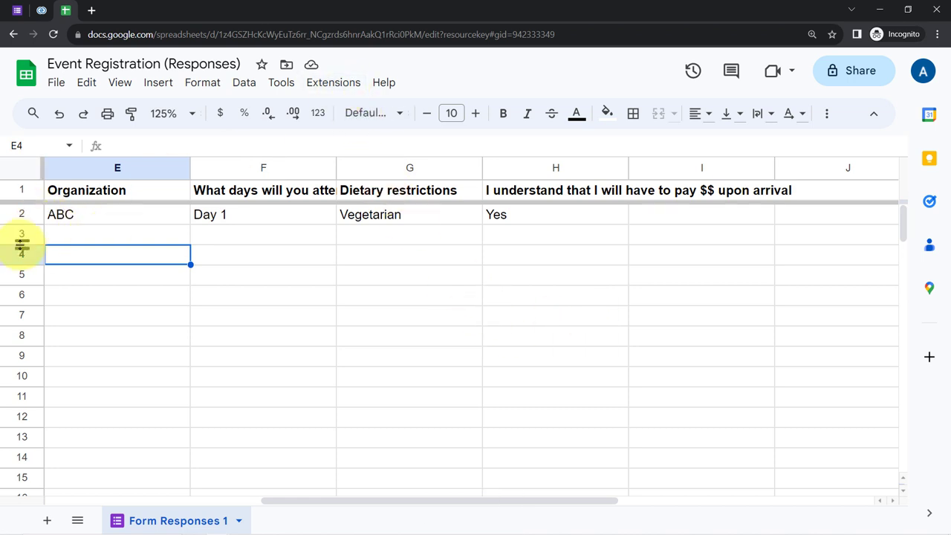
- Check the Send On Event setting of Pabbly Connect Webhooks, and switch to the Zoho CRM contact record
{"action": "left_click", "coordinate": [338, 82]}
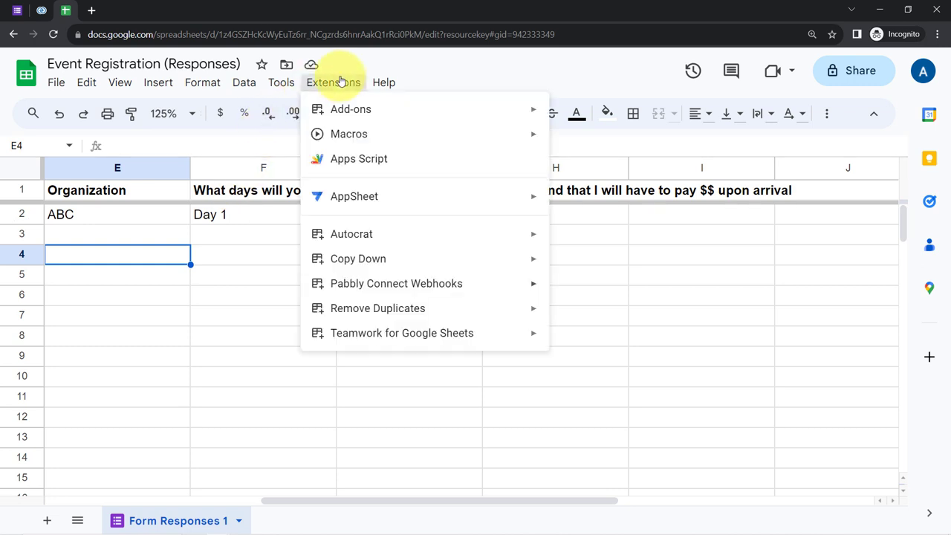
{"action": "mouse_move", "coordinate": [510, 282]}
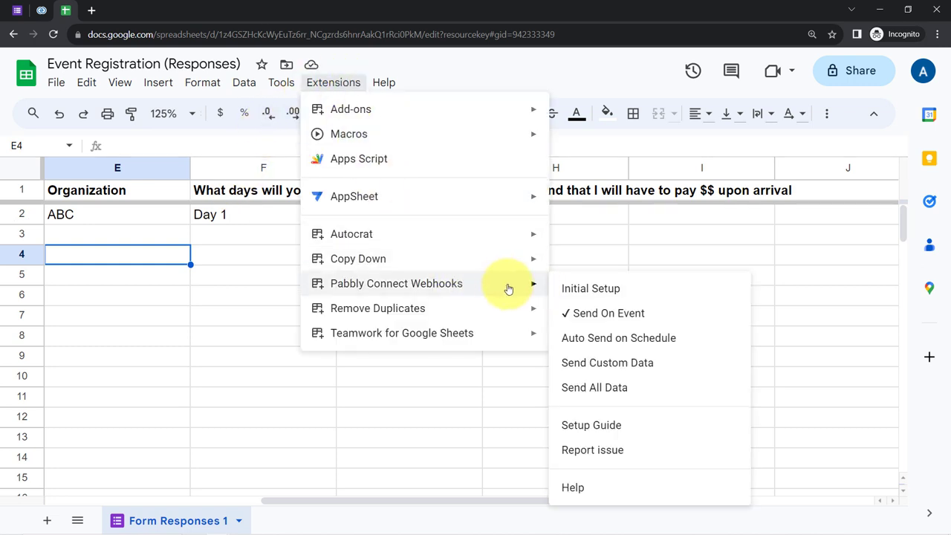
{"action": "left_click", "coordinate": [597, 313]}
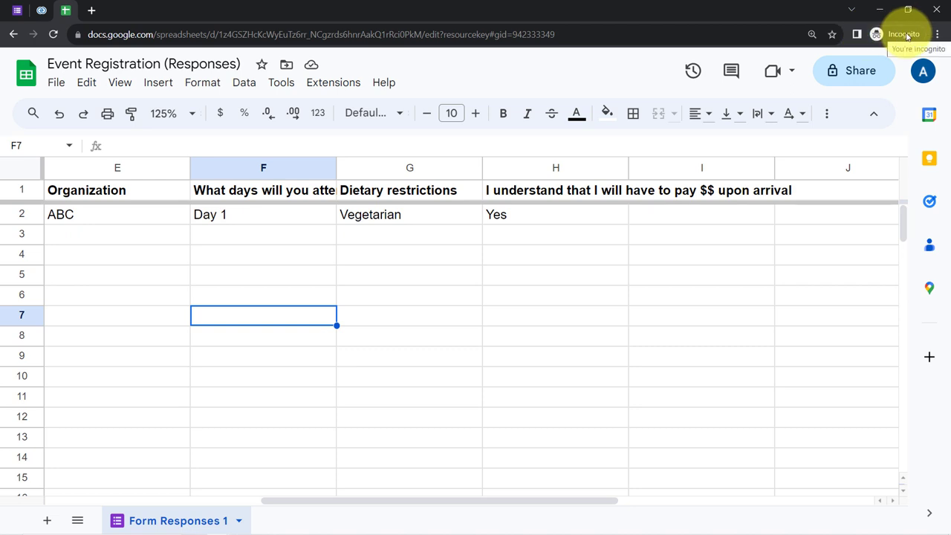
{"action": "left_click", "coordinate": [43, 15]}
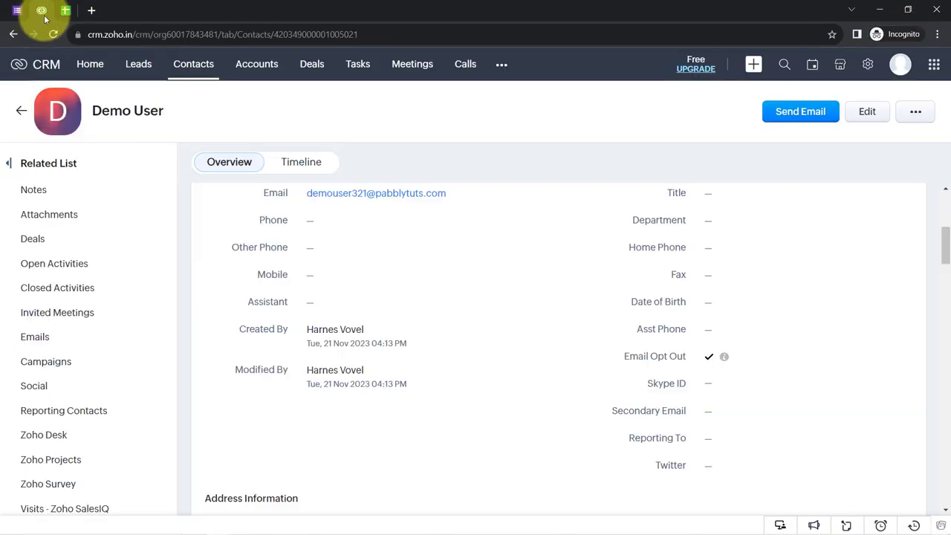